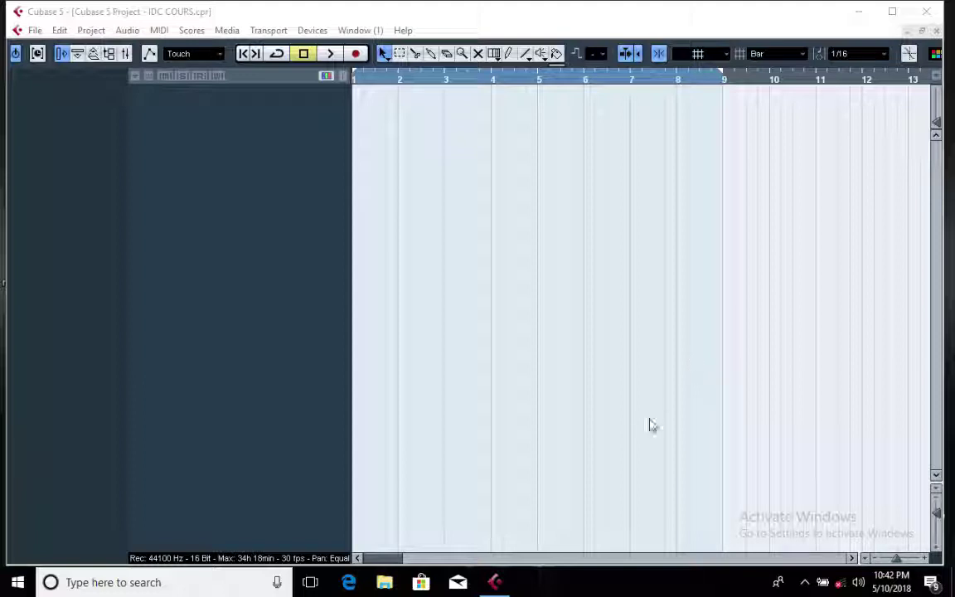
Step: Switch to File Explorer and open the IDC HAITI Cours folder on the Desktop
left_click(385, 583)
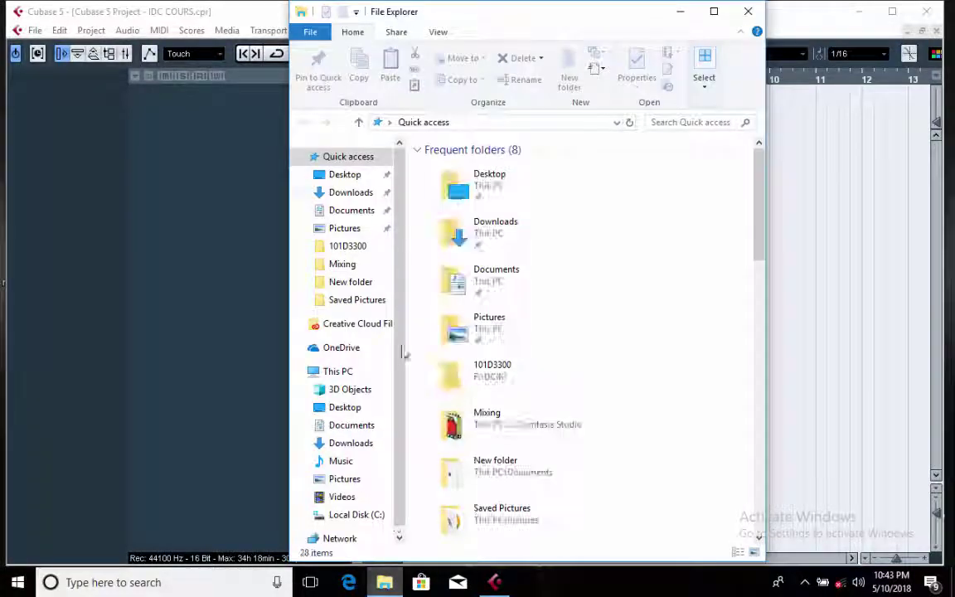
left_click(347, 406)
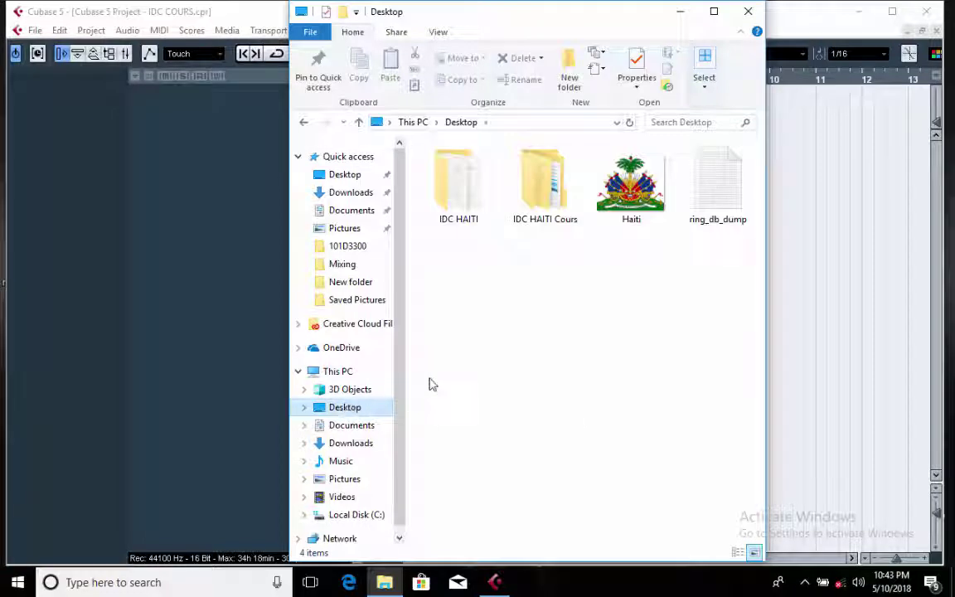
double_click(549, 181)
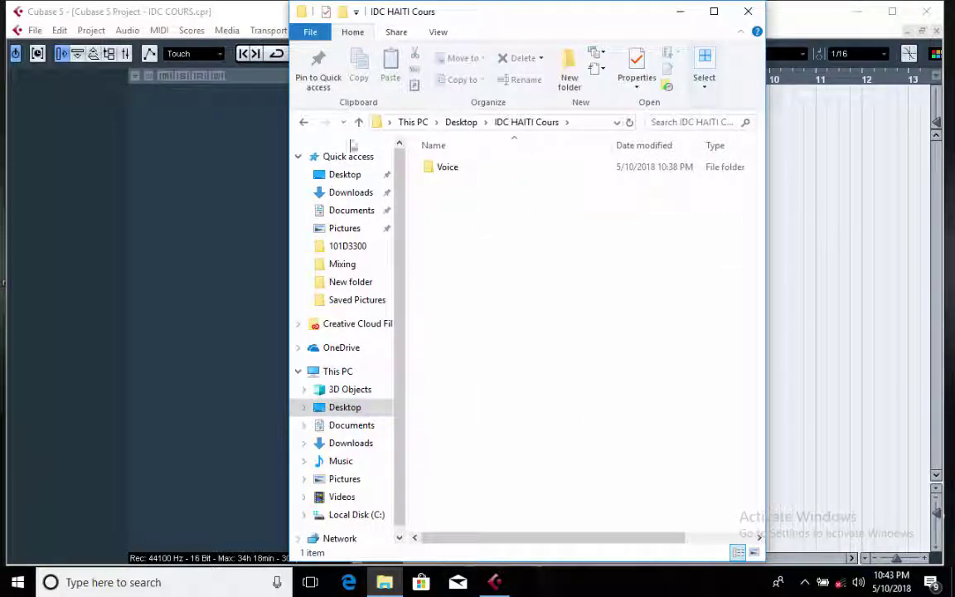
left_click(303, 123)
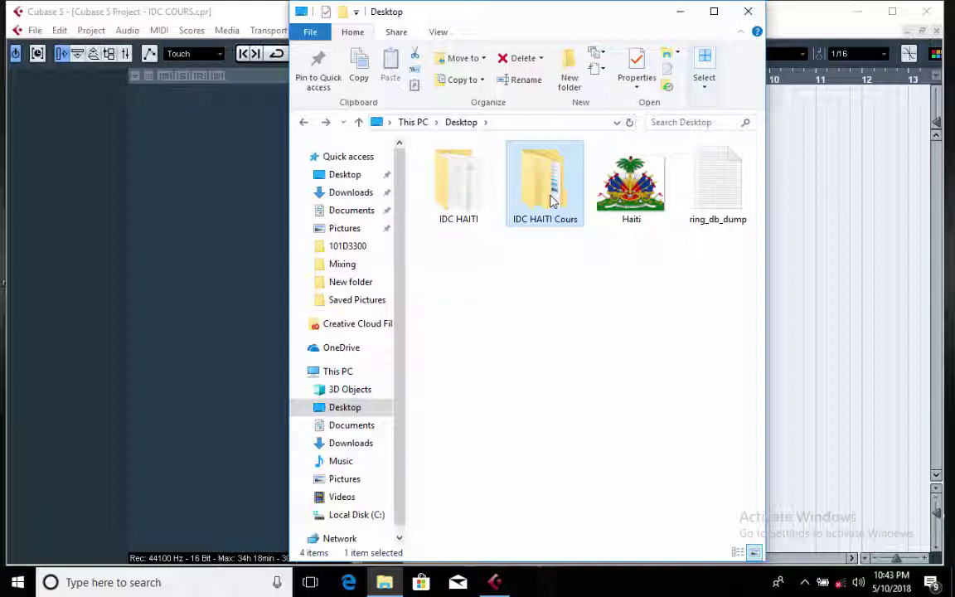
double_click(552, 201)
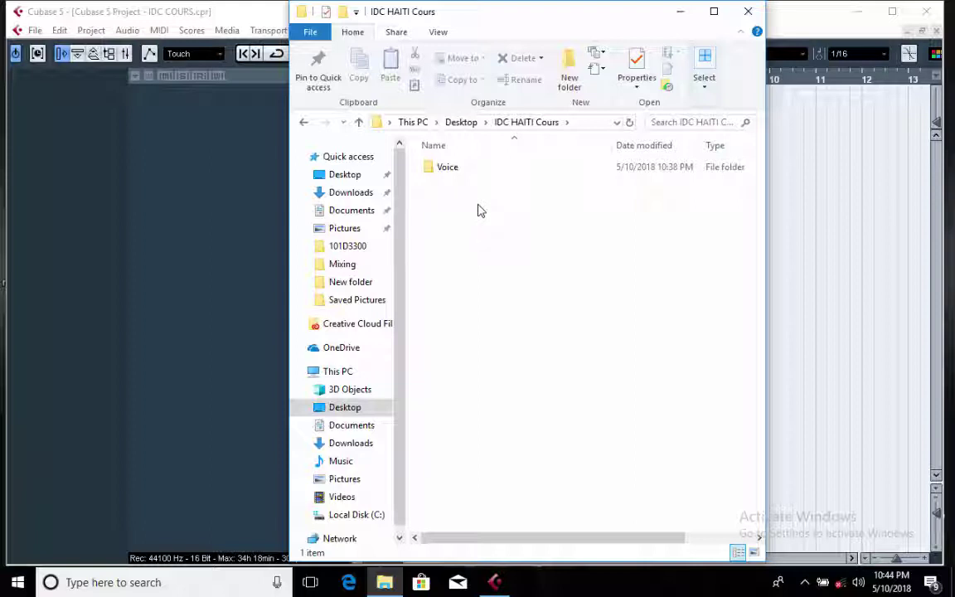
Step: Examine the IDC COURS project file and the Audio subfolder inside the Voice folder, and return to Cubase
left_click(448, 173)
double_click(448, 170)
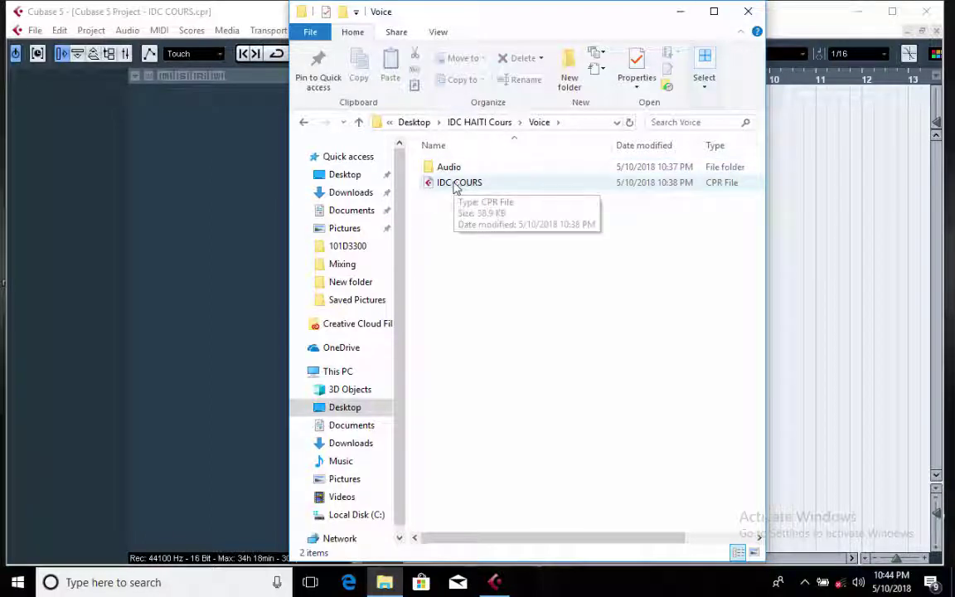
left_click(453, 187)
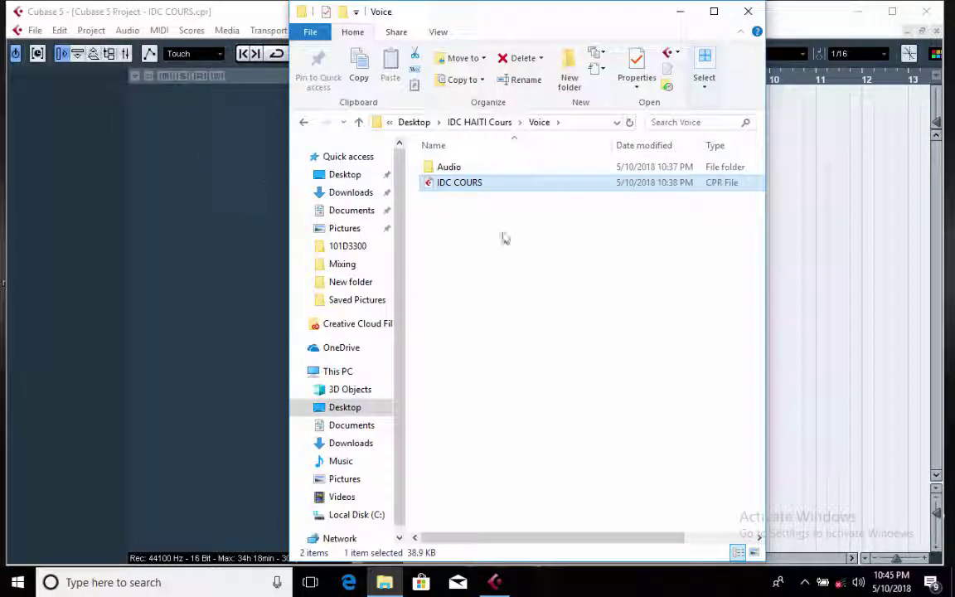
double_click(447, 169)
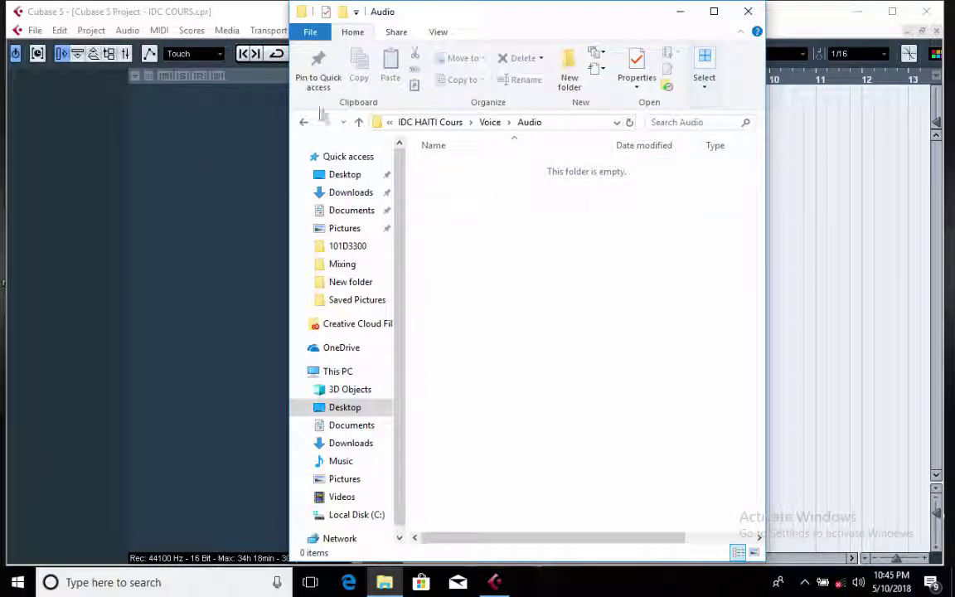
left_click(303, 122)
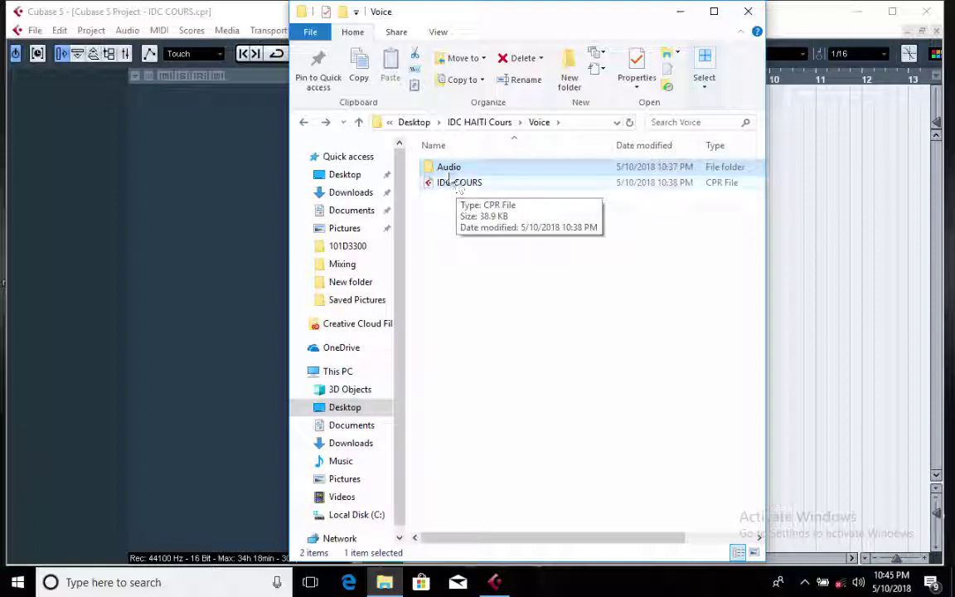
left_click(212, 156)
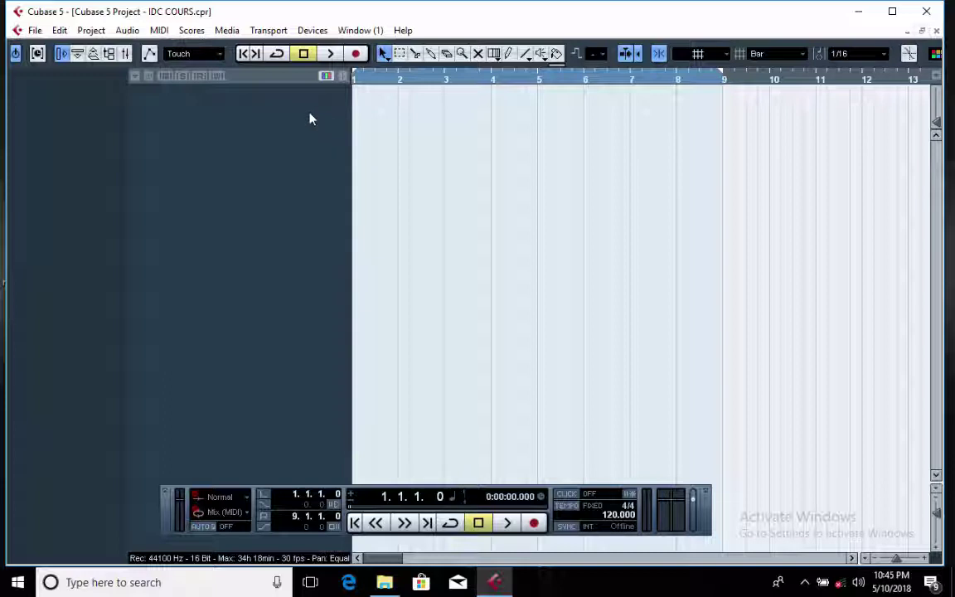
Step: View the Mixer's input and output channels, close it and maximize the project window
key("F3")
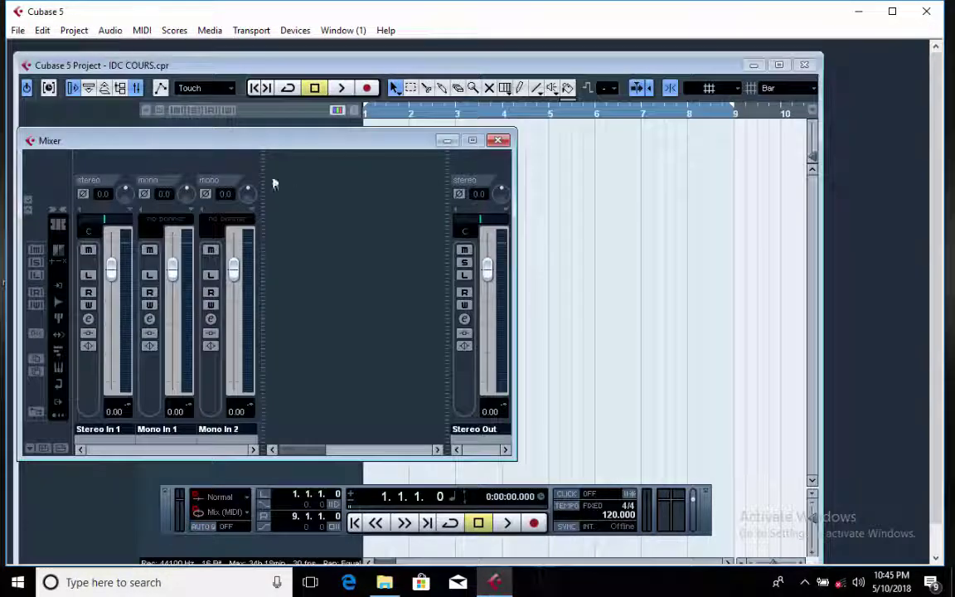
left_click(497, 142)
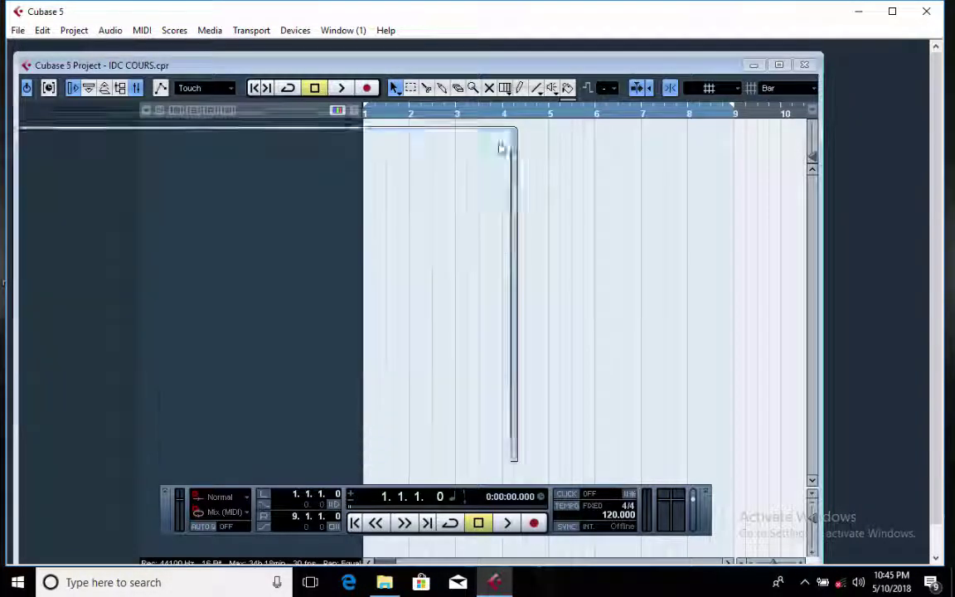
left_click(778, 66)
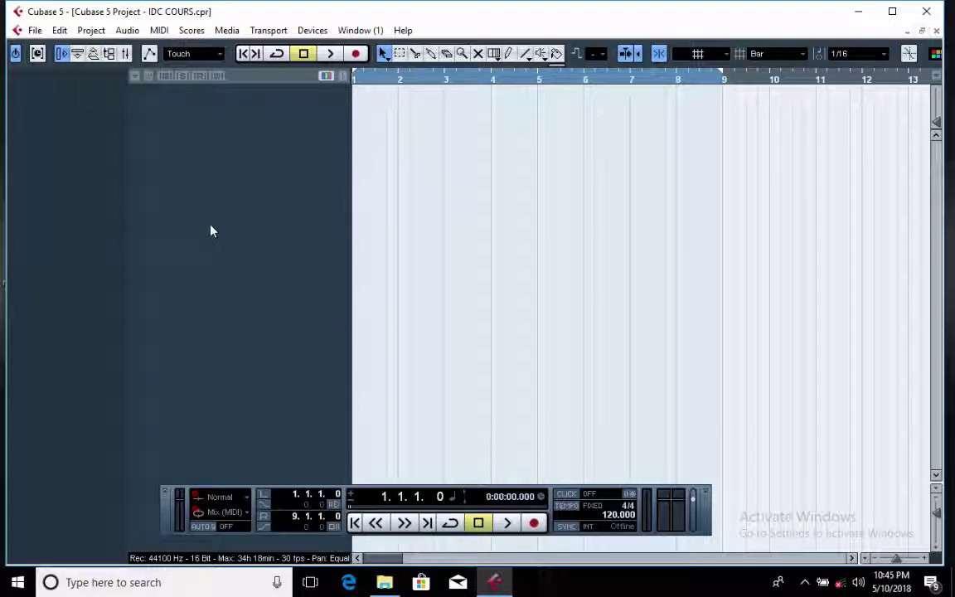
Step: Examine the track types that can be added to the project, cancelling the audio track configuration
right_click(178, 123)
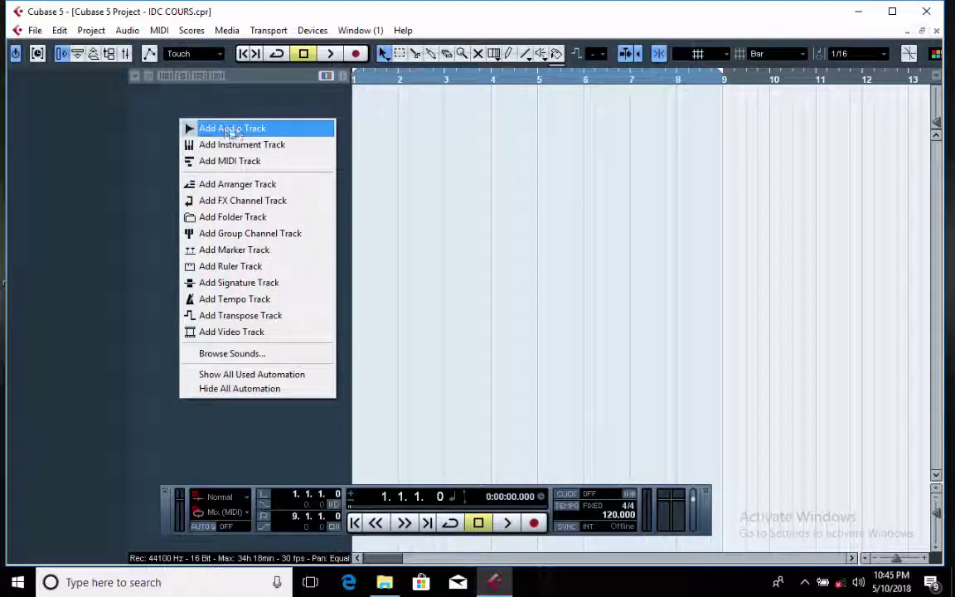
left_click(163, 120)
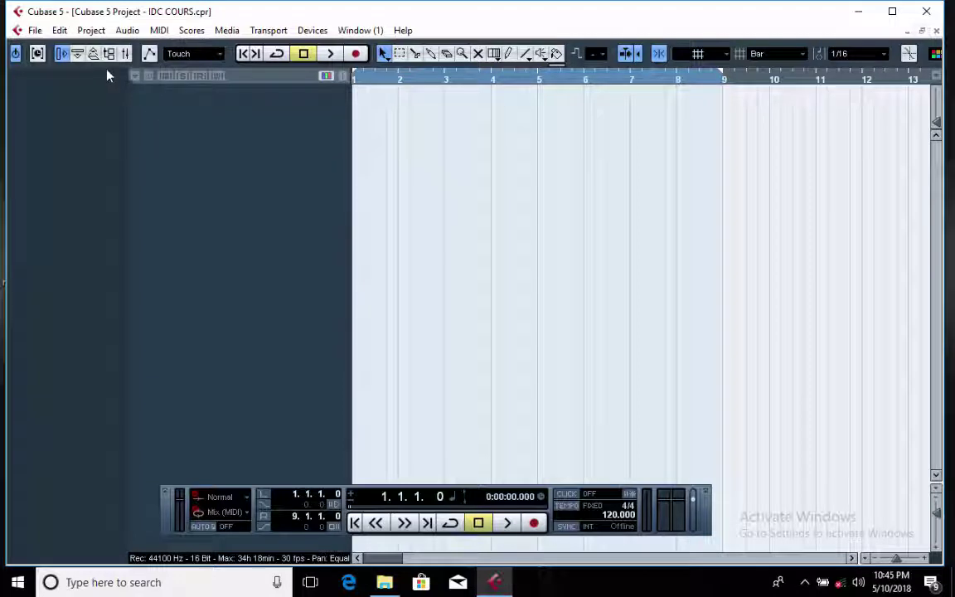
left_click(90, 31)
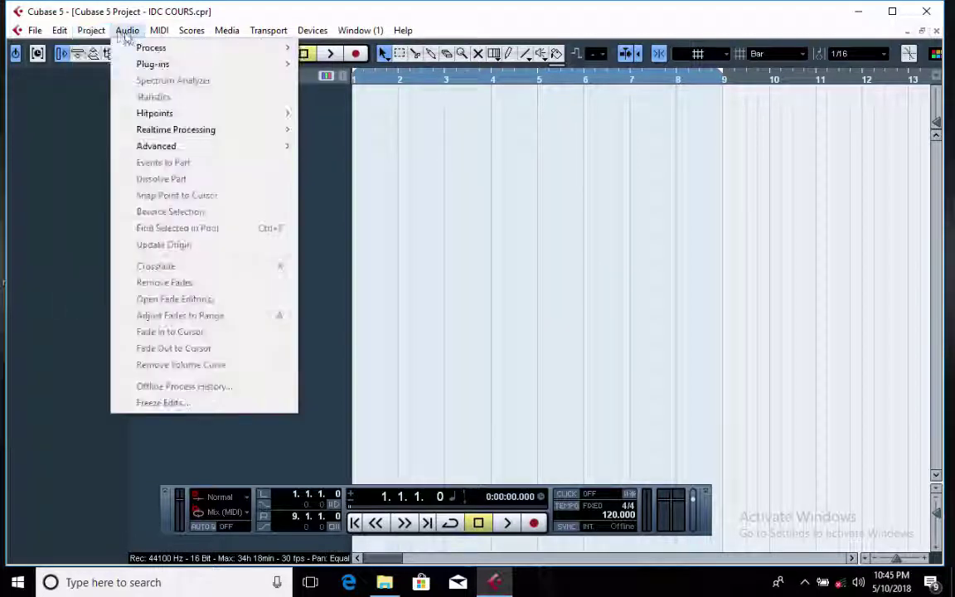
mouse_move(108, 53)
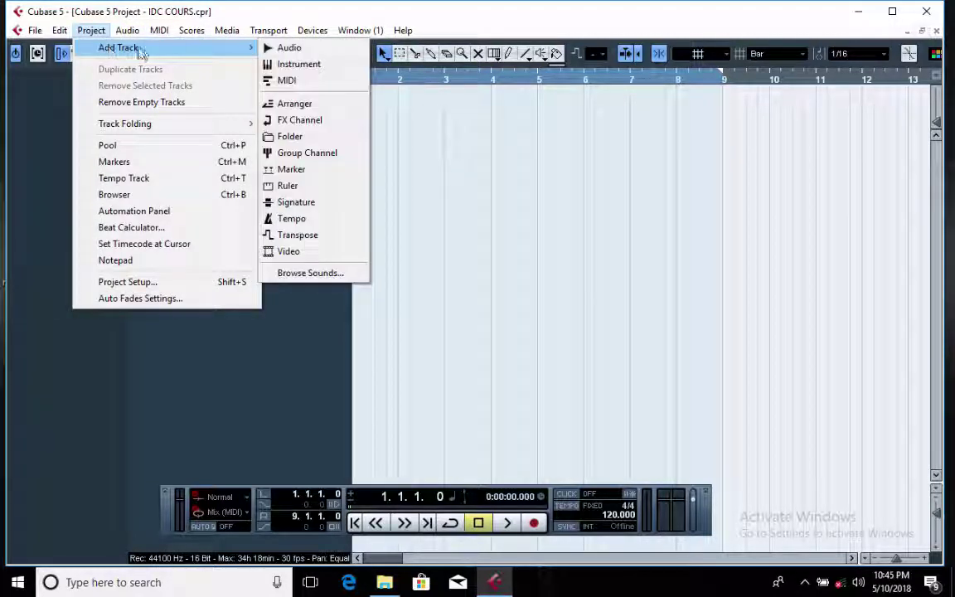
mouse_move(228, 32)
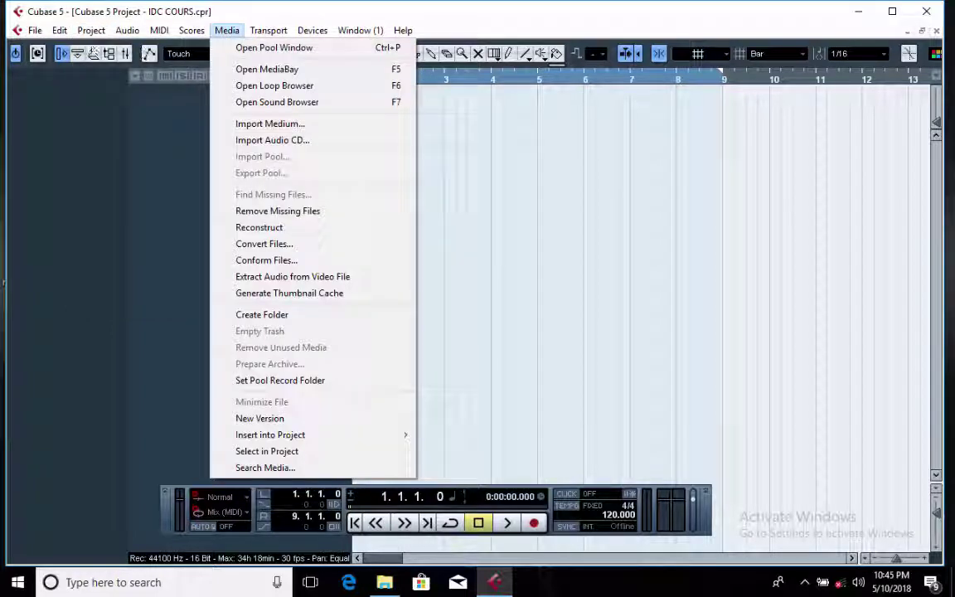
mouse_move(91, 30)
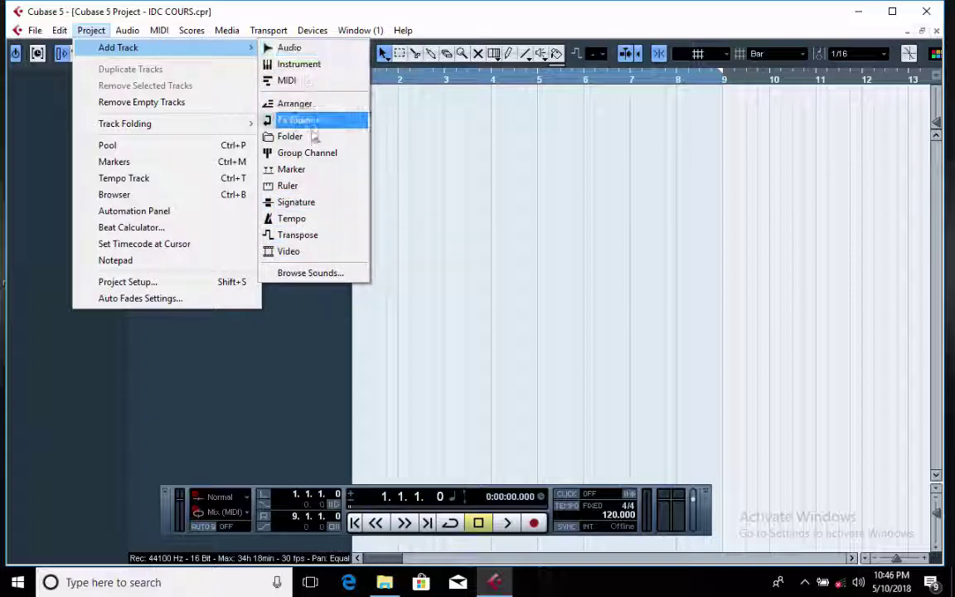
left_click(301, 313)
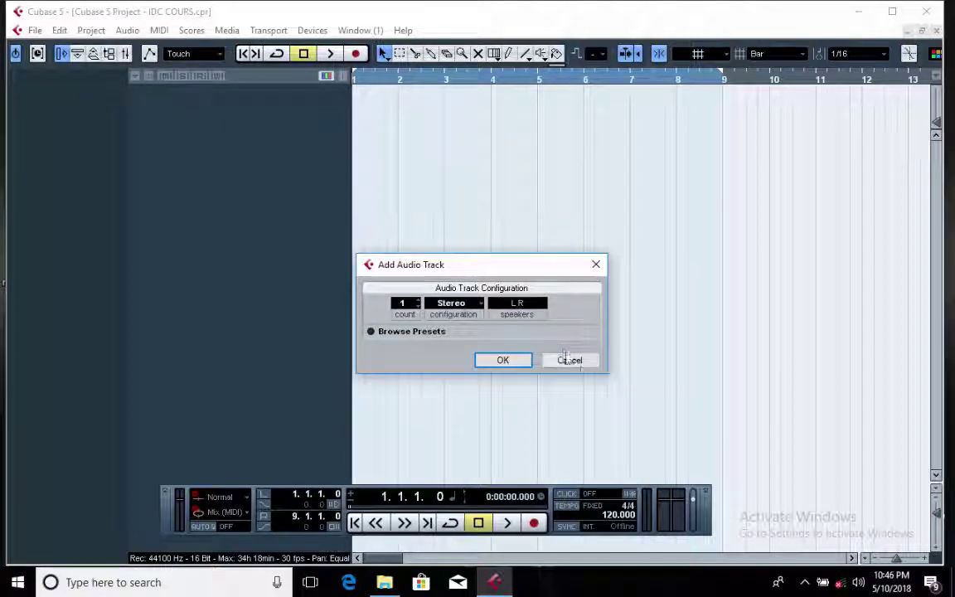
left_click(573, 360)
right_click(205, 126)
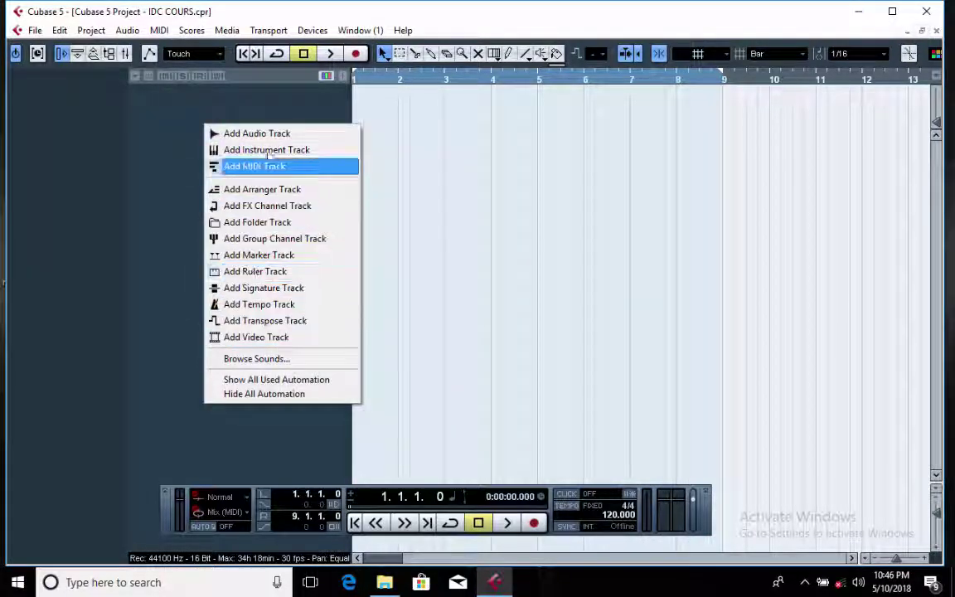
left_click(165, 220)
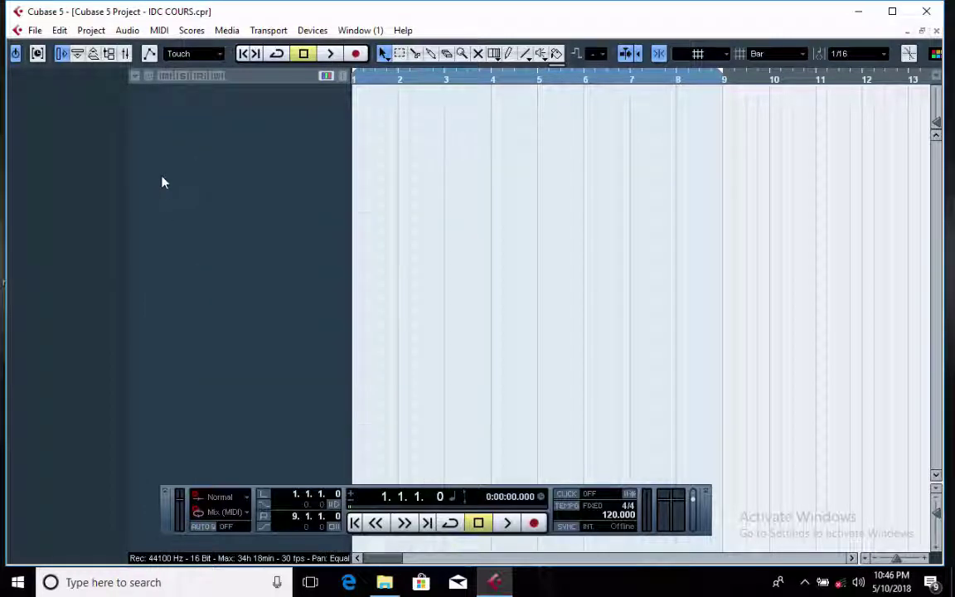
left_click(93, 31)
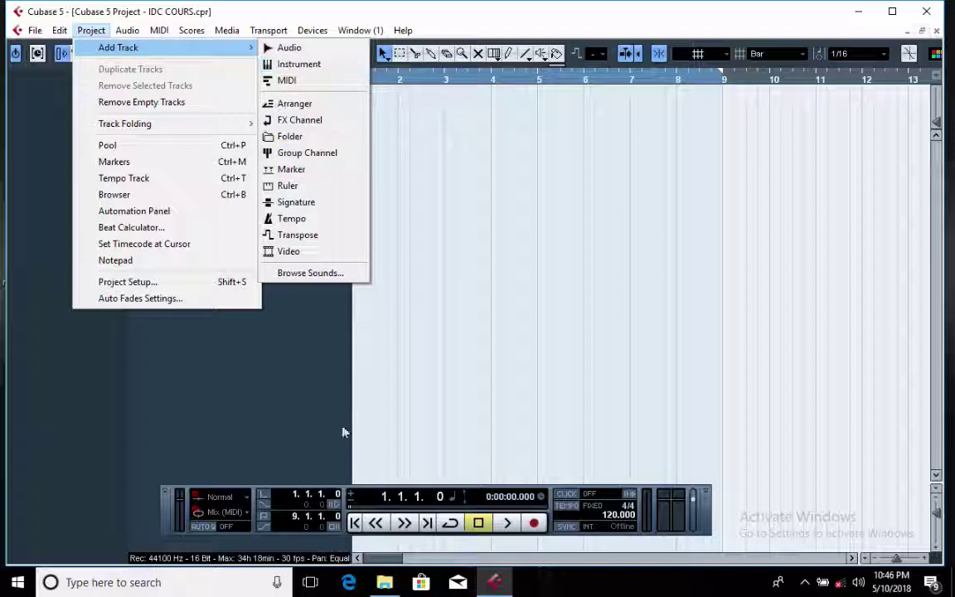
left_click(314, 395)
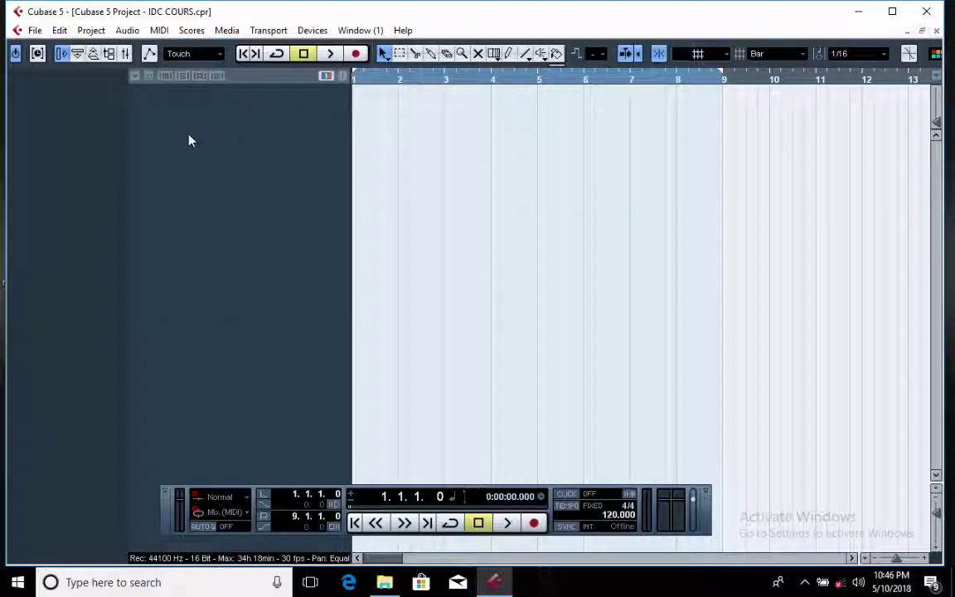
Step: Add one audio track, trying the Mono and Stereo configurations and settling on Mono
right_click(188, 112)
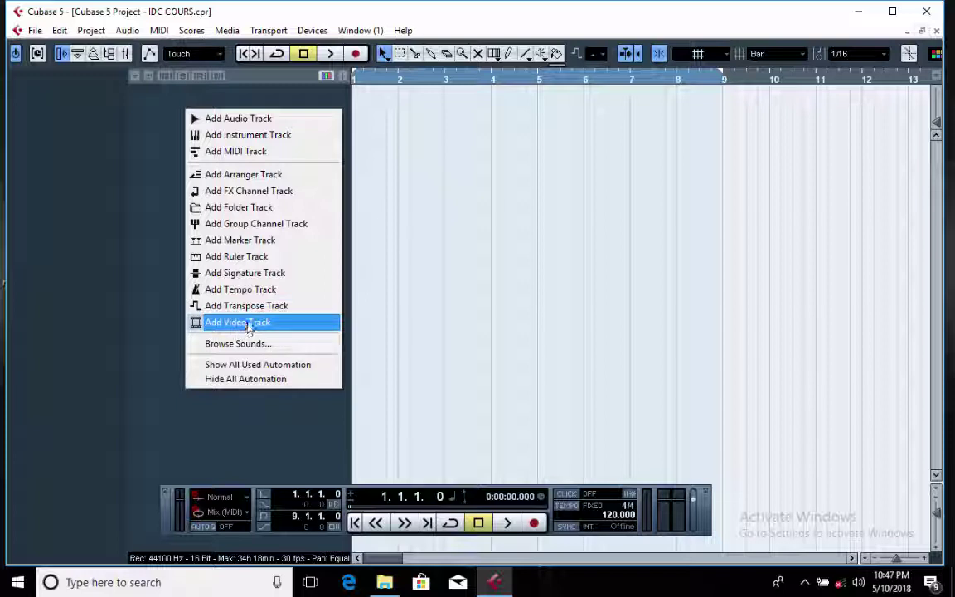
left_click(259, 120)
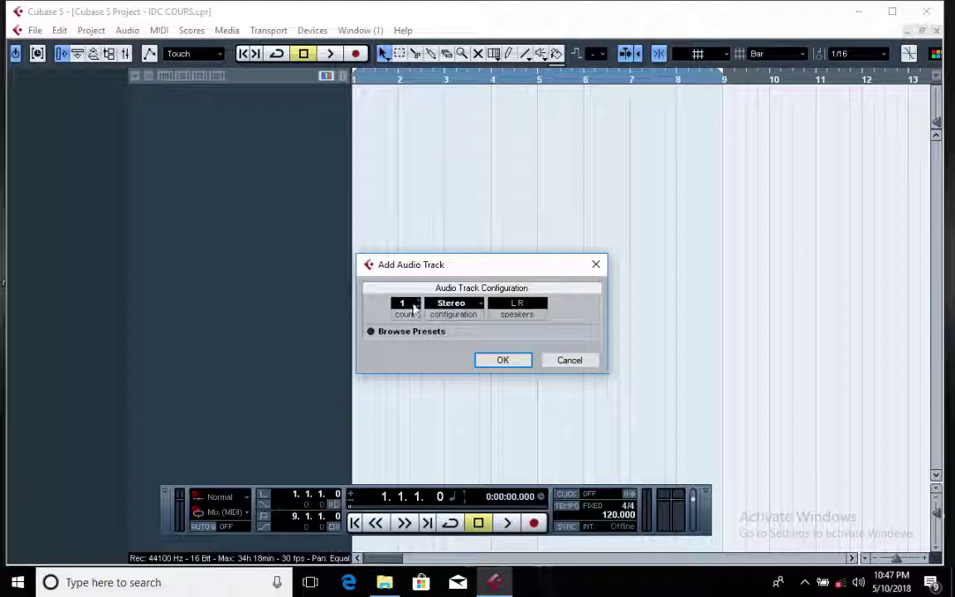
left_click(478, 306)
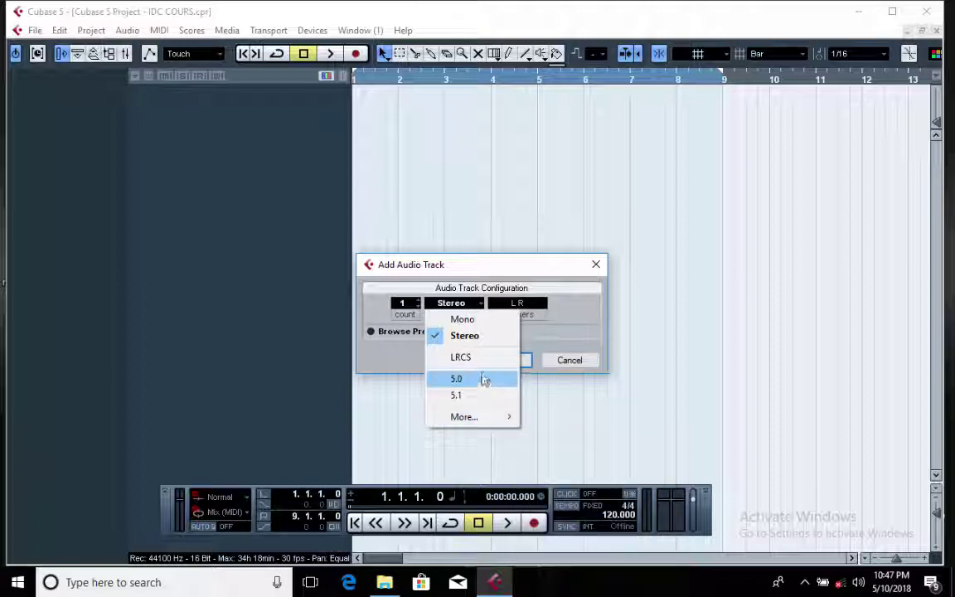
mouse_move(487, 419)
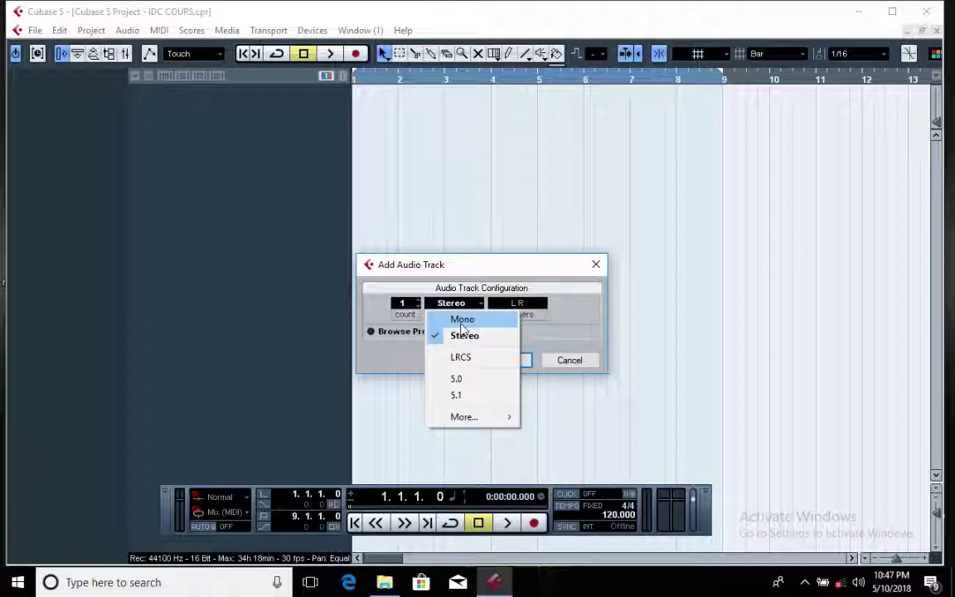
left_click(461, 325)
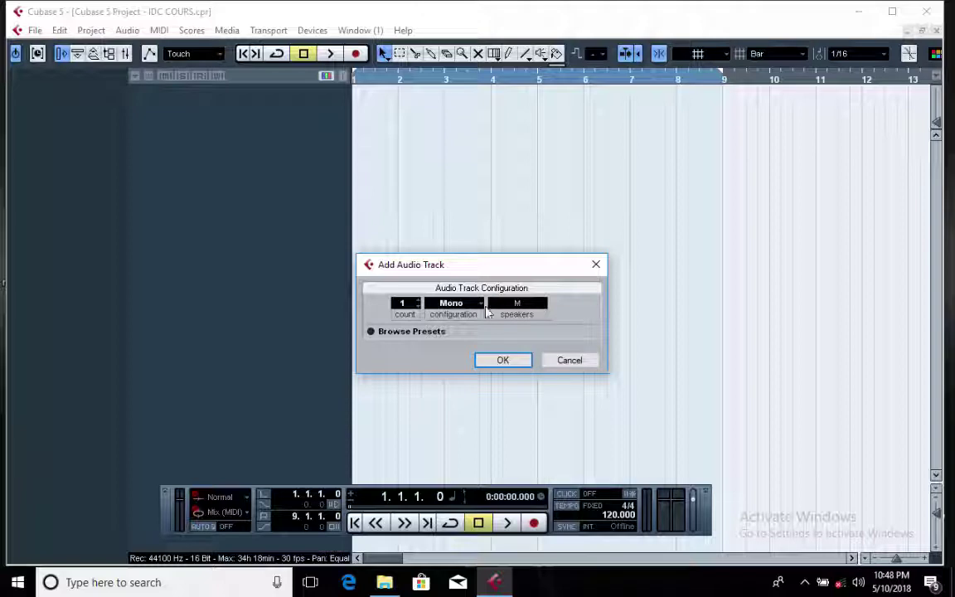
left_click(482, 308)
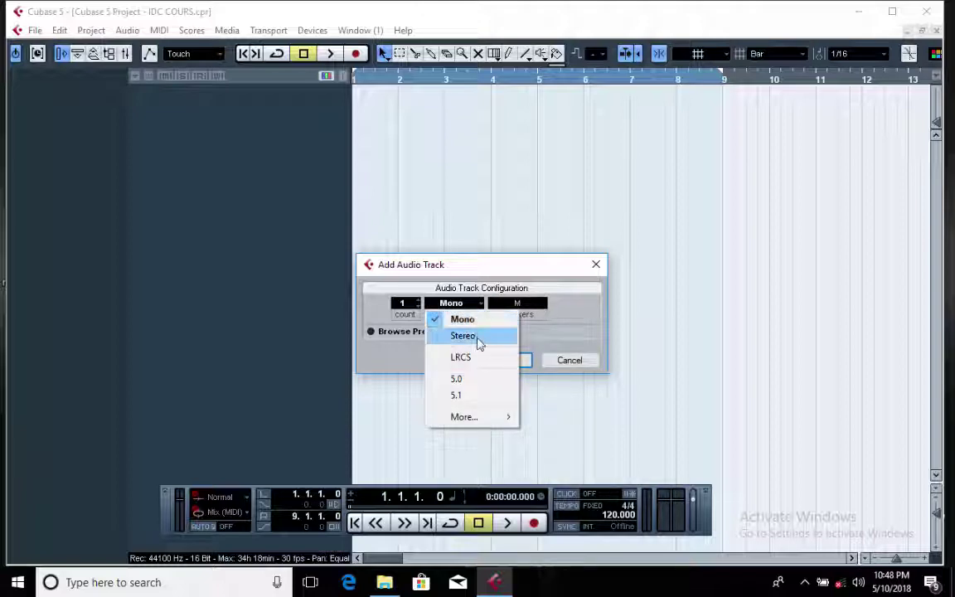
left_click(480, 335)
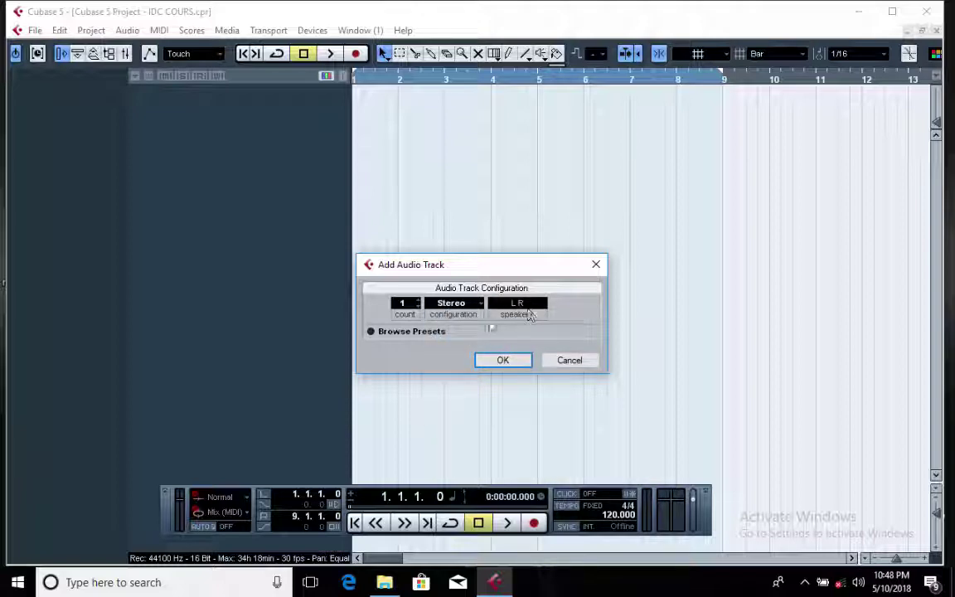
left_click(477, 306)
left_click(473, 322)
left_click(501, 363)
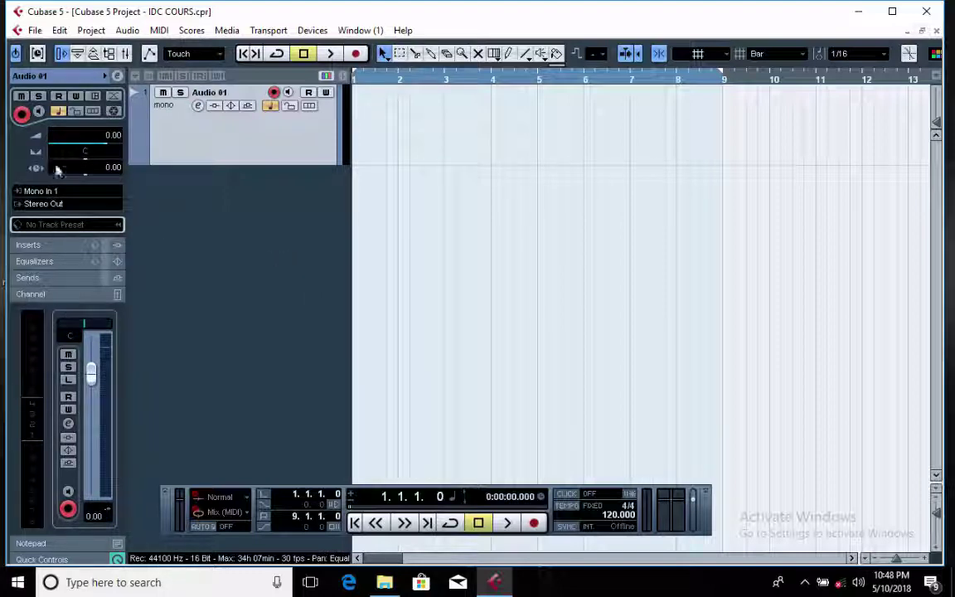
Step: Remove the mono audio track from the project
right_click(210, 139)
left_click(265, 196)
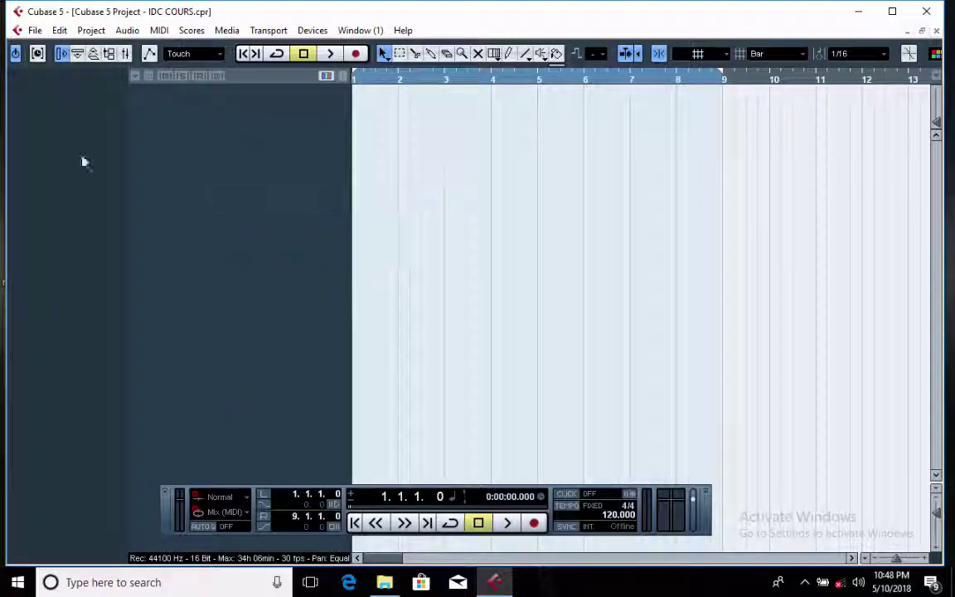
Step: Add four mono audio tracks to the project
right_click(181, 130)
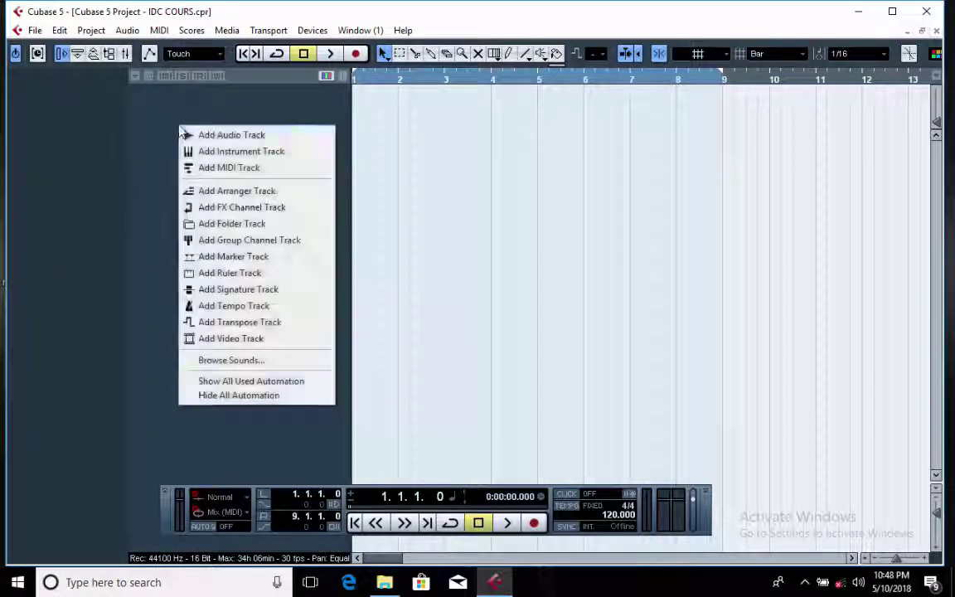
left_click(196, 135)
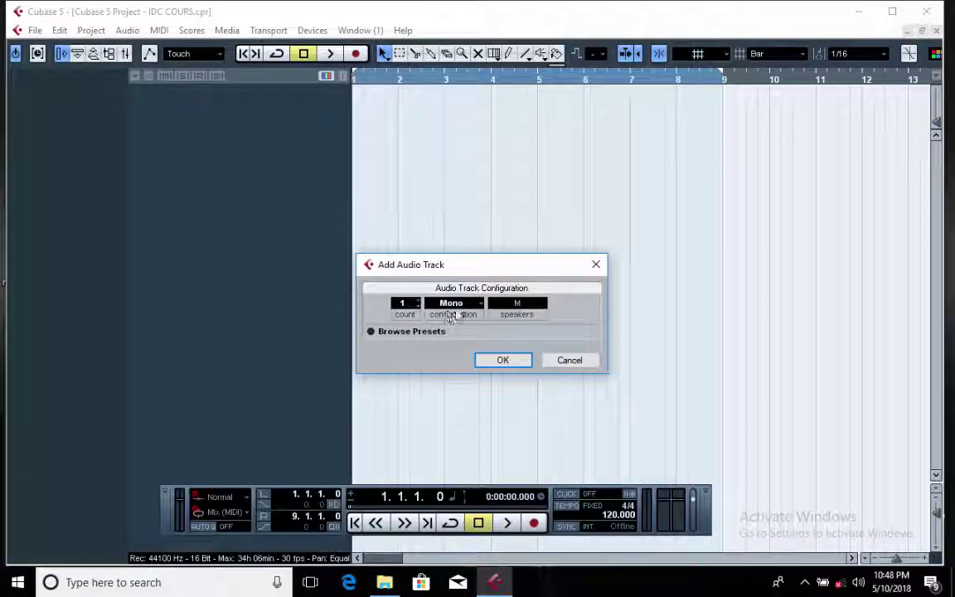
left_click(418, 302)
left_click(418, 302)
left_click(505, 360)
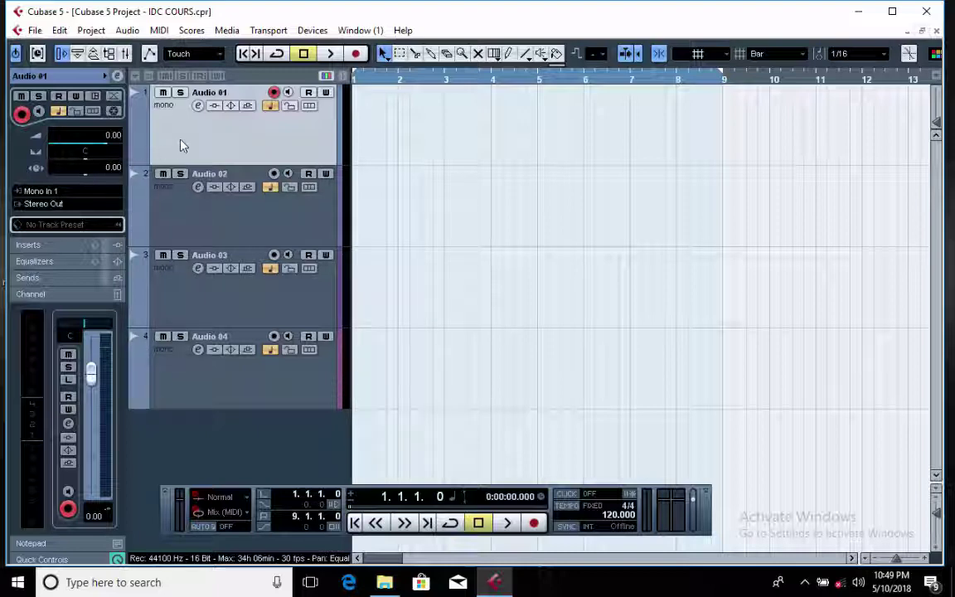
Step: Lower the volume of Audio 01 to -12.00 and compare its track settings with those of Audio 02
left_click_drag(106, 151, 80, 152)
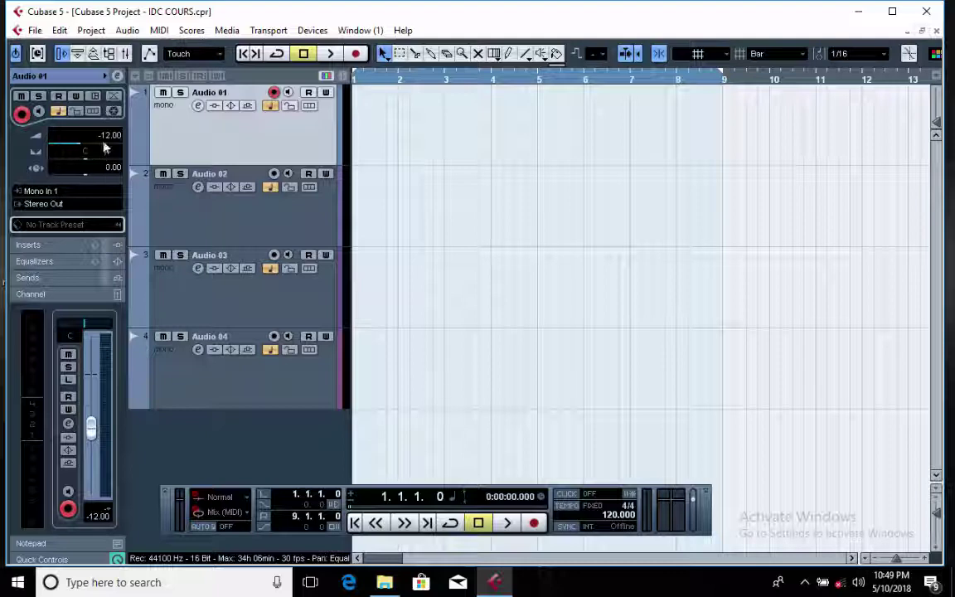
left_click(216, 219)
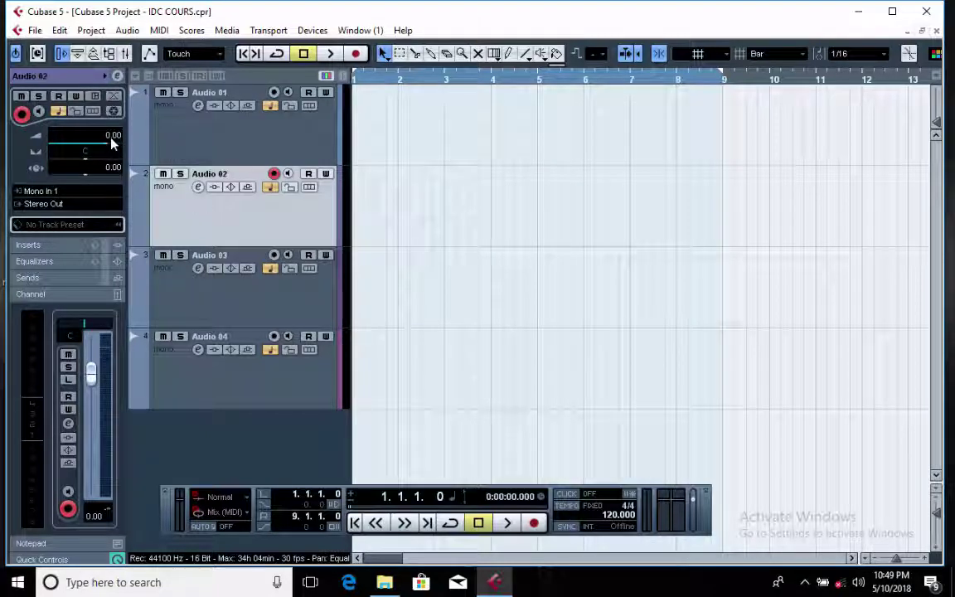
left_click(175, 143)
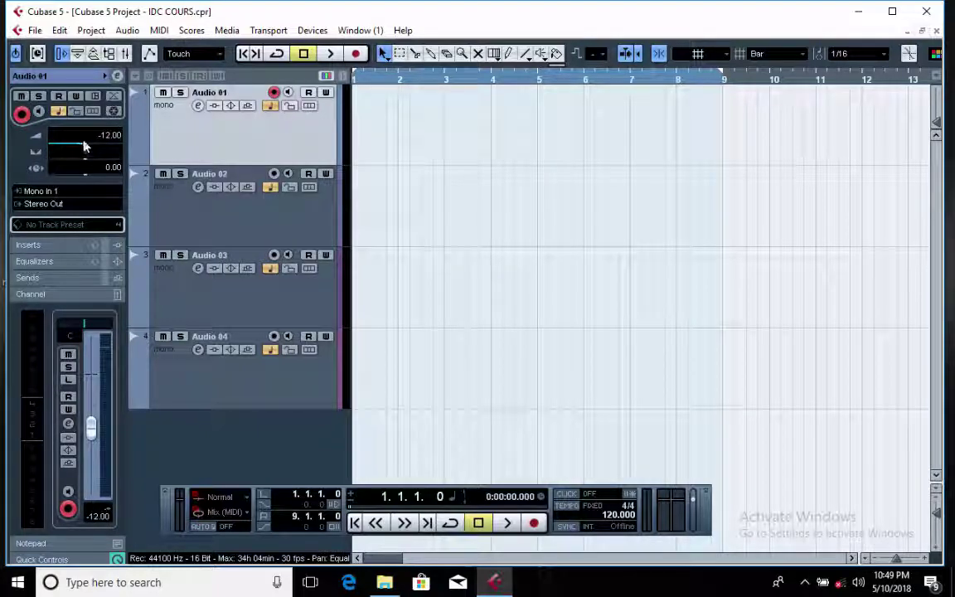
Step: Pan Audio 02 to L62 and compare its settings with those of Audio 01 and Audio 03
left_click(177, 197)
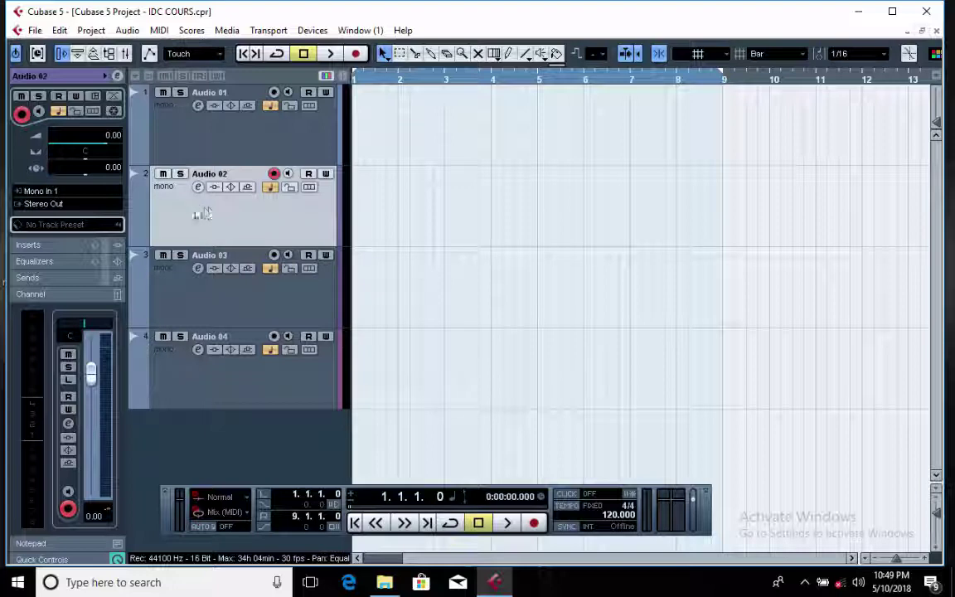
left_click_drag(83, 157, 57, 146)
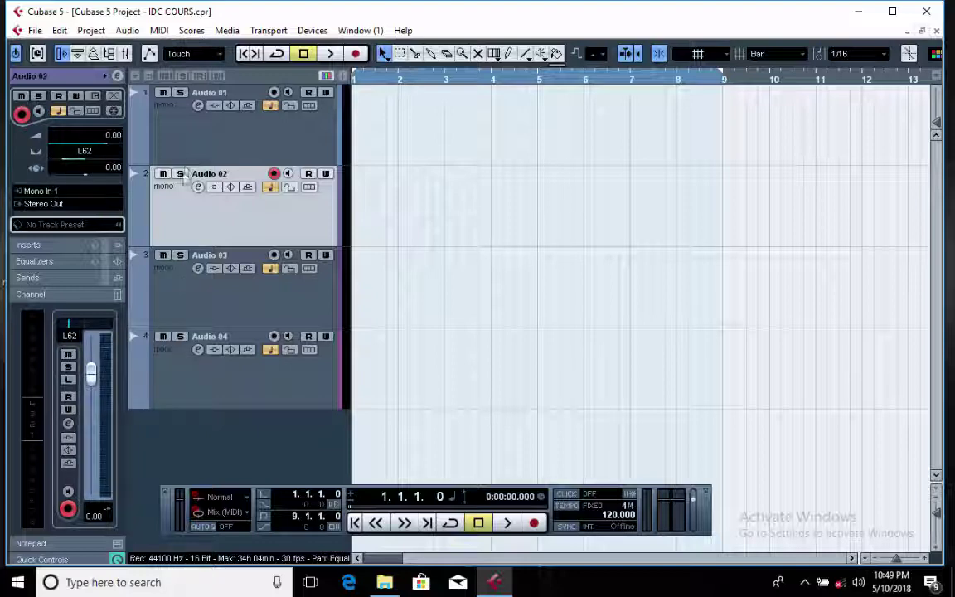
left_click(195, 148)
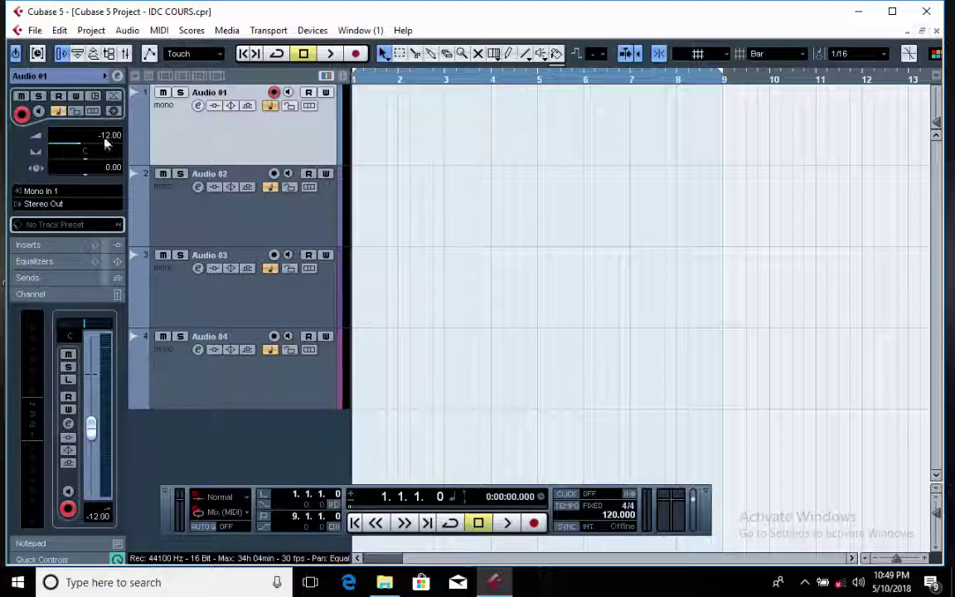
left_click(191, 218)
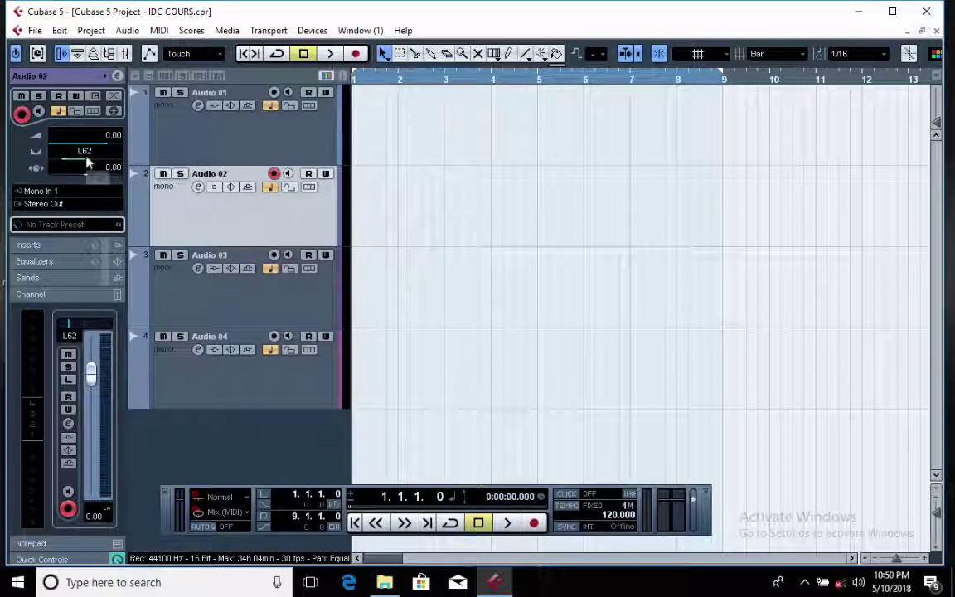
left_click(191, 304)
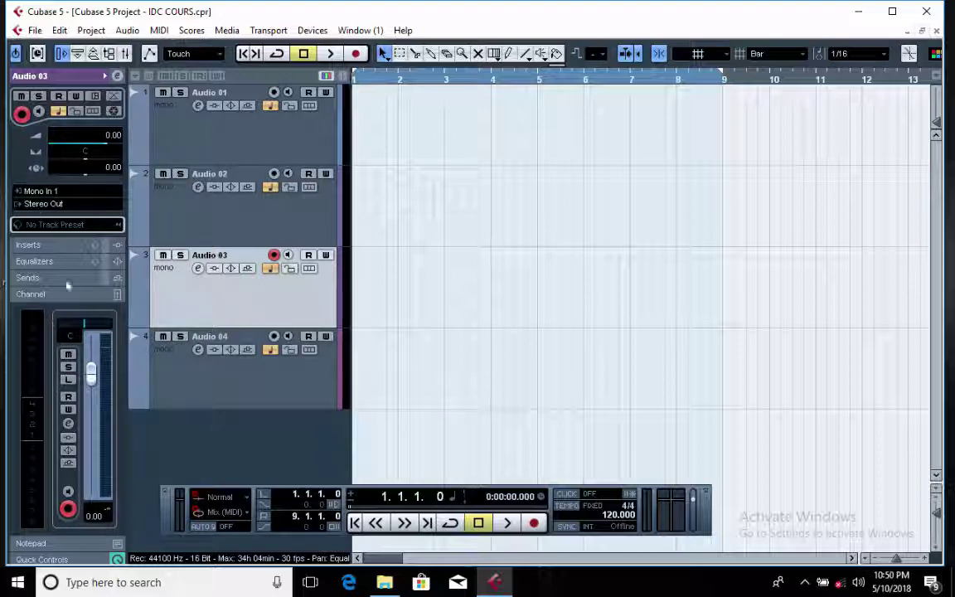
Step: Adjust the channel volume of Audio 02, ending at -3.05
left_click(239, 149)
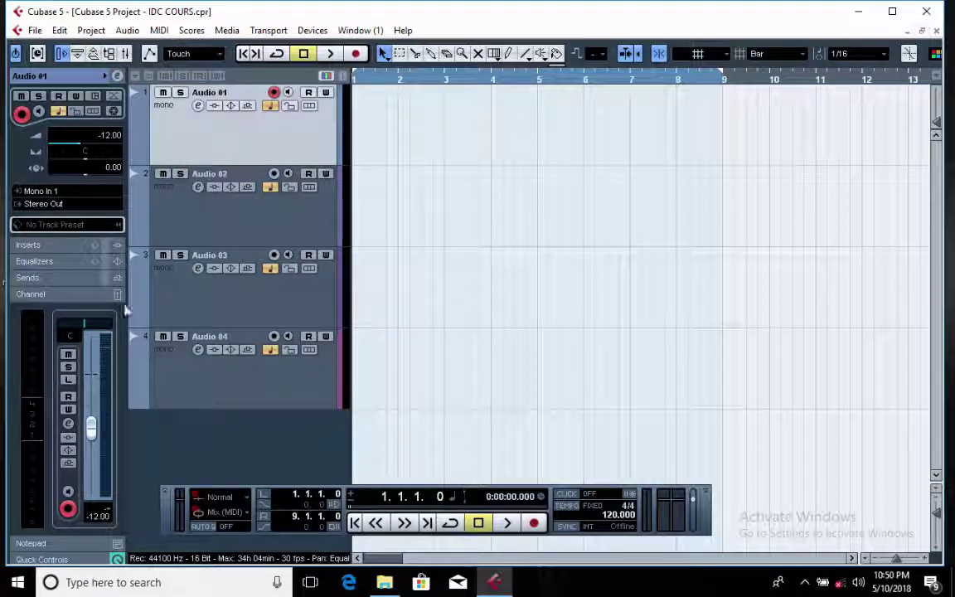
left_click(214, 208)
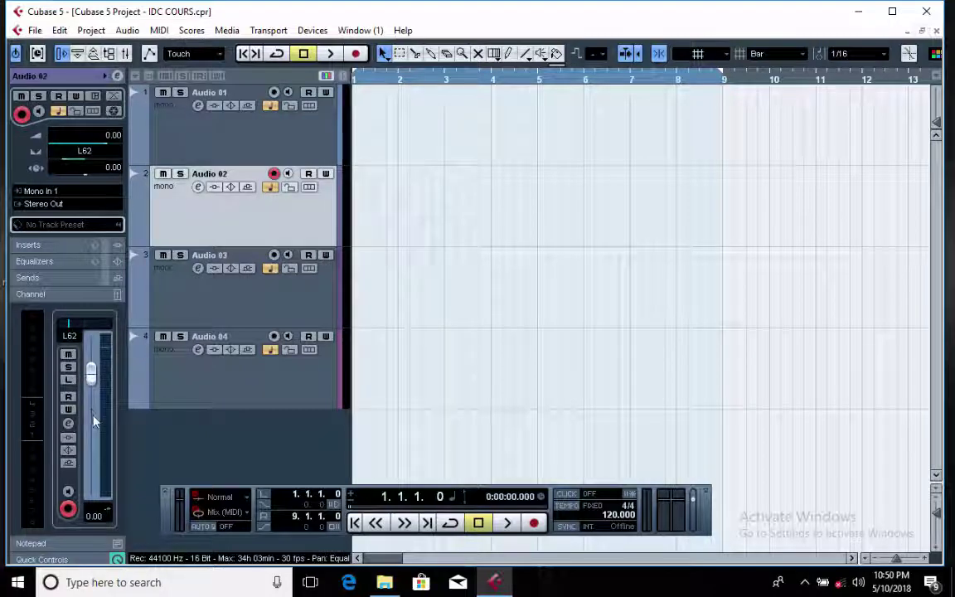
left_click_drag(92, 377, 91, 383)
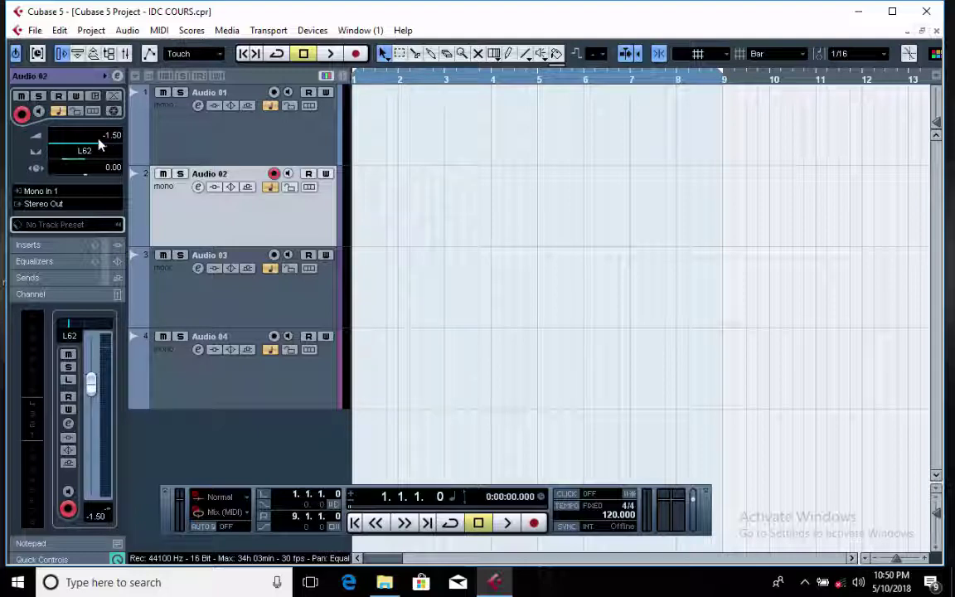
mouse_move(91, 383)
left_mouse_down()
mouse_move(101, 429)
mouse_move(93, 365)
left_mouse_up()
left_click_drag(95, 151, 83, 132)
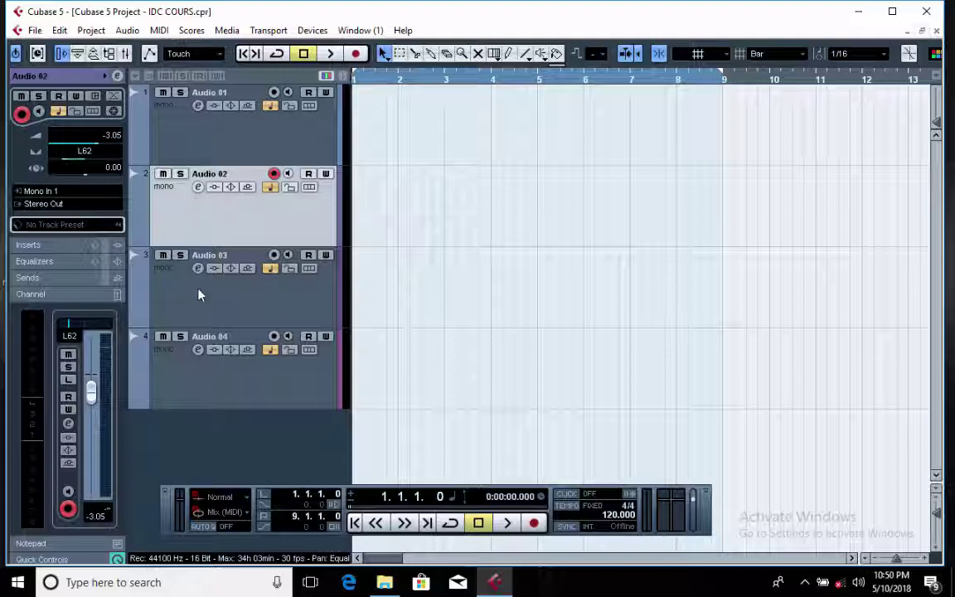
Step: Compare the first three tracks' settings, then set Audio 01's pan to R62 and its volume to -11.11
left_click(192, 131)
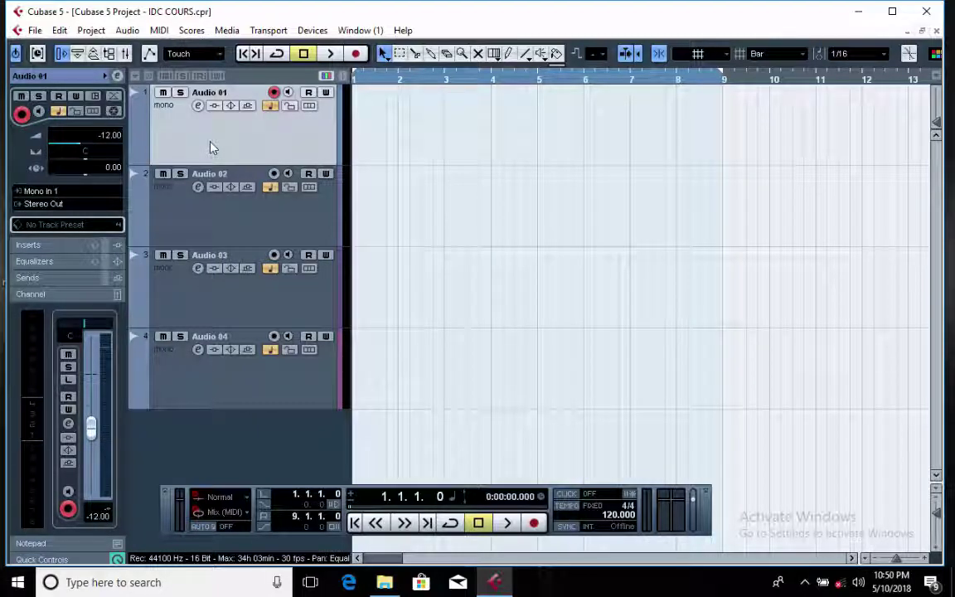
left_click(284, 233)
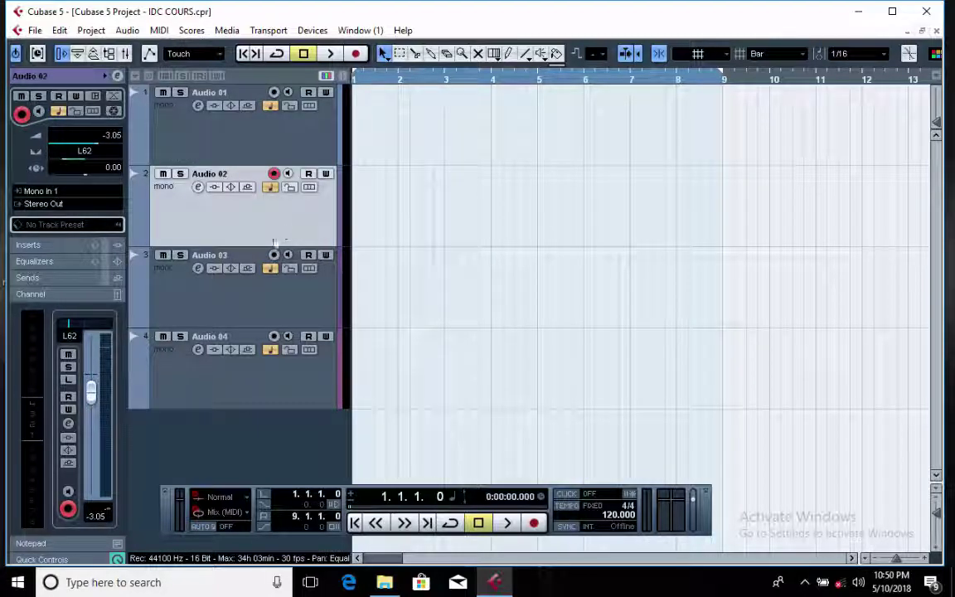
left_click(250, 305)
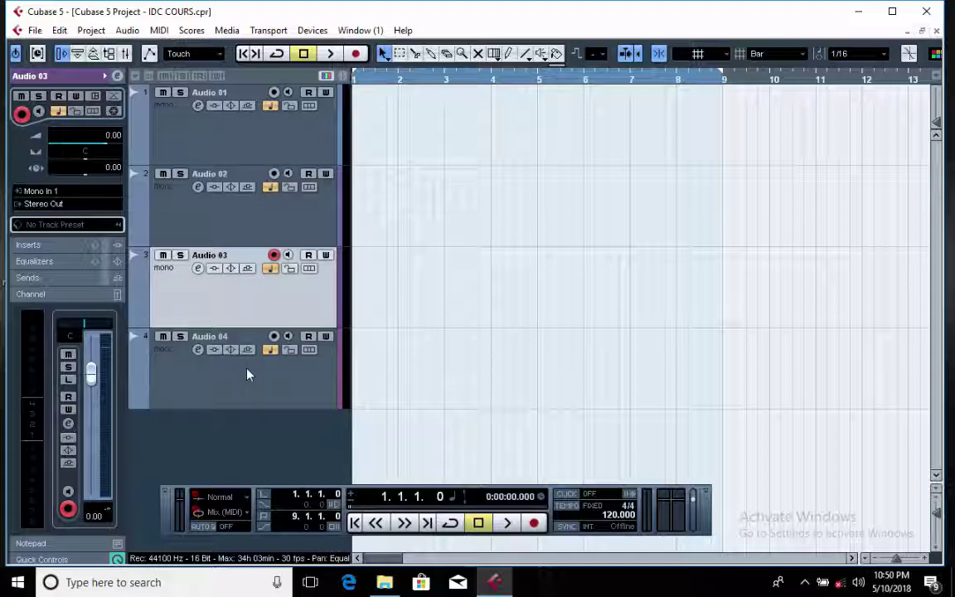
left_click(236, 152)
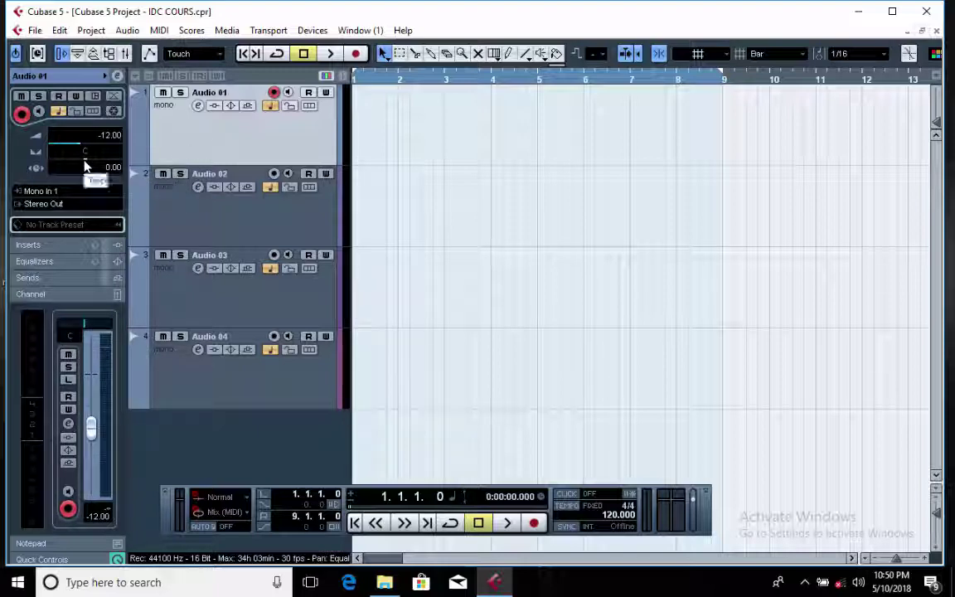
left_click_drag(59, 148, 105, 124)
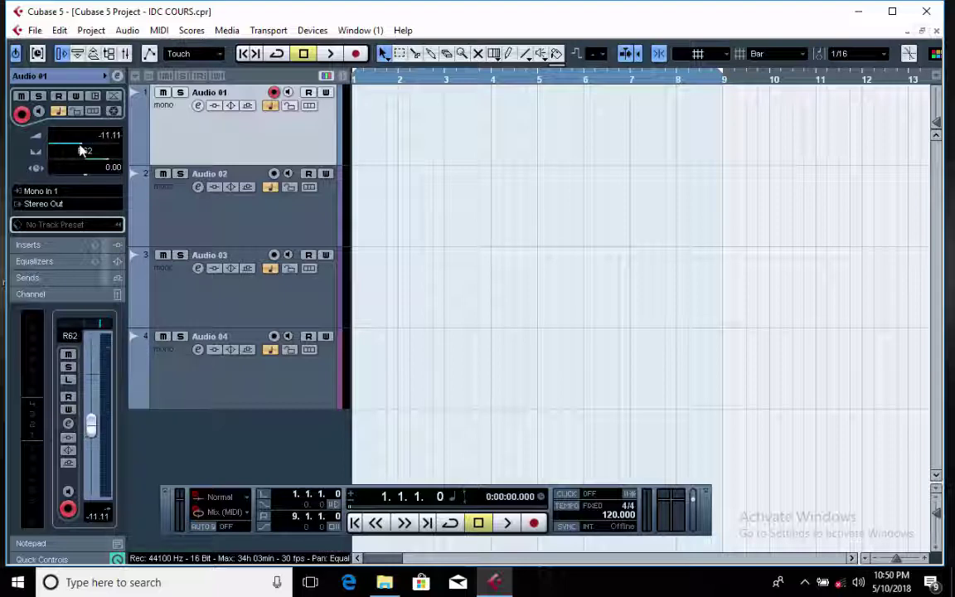
Step: Examine Audio 01's VST channel settings and insert slots, then collapse the inserts and maximize the project window
left_click(197, 107)
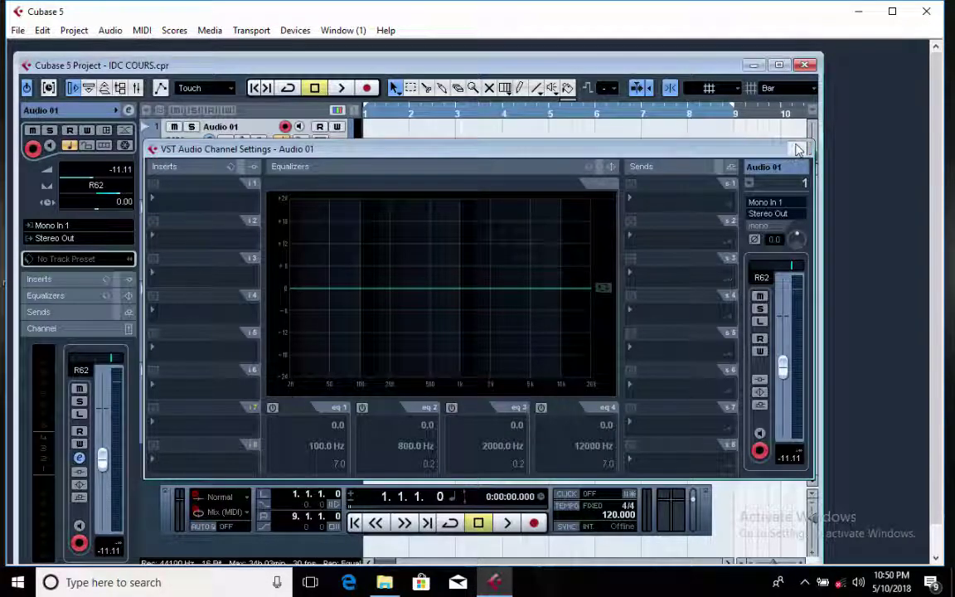
left_click(798, 149)
left_click(74, 282)
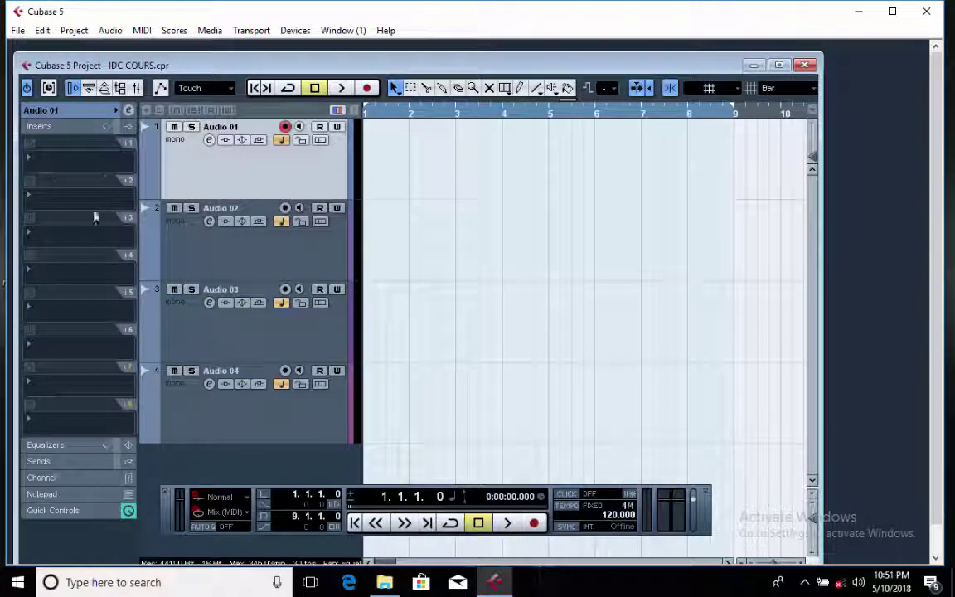
left_click(40, 123)
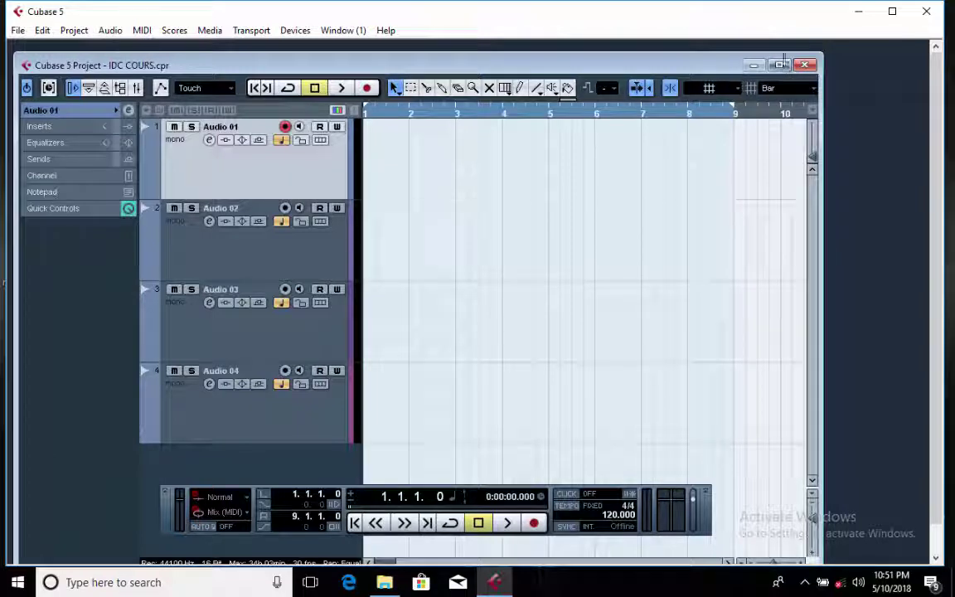
left_click(778, 65)
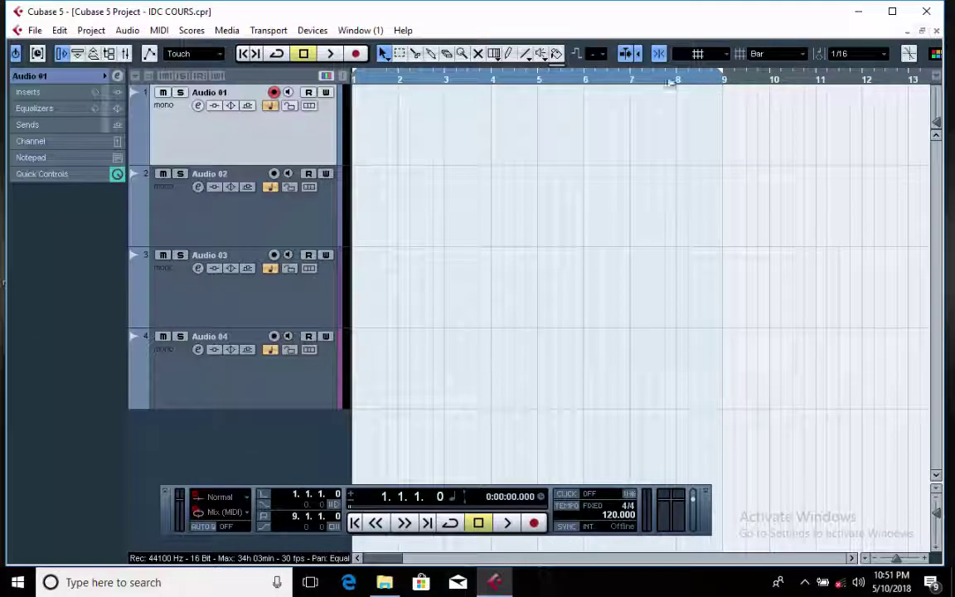
Step: Select the other audio tracks in turn, ending with Audio 01 selected
left_click(266, 233)
left_click(259, 286)
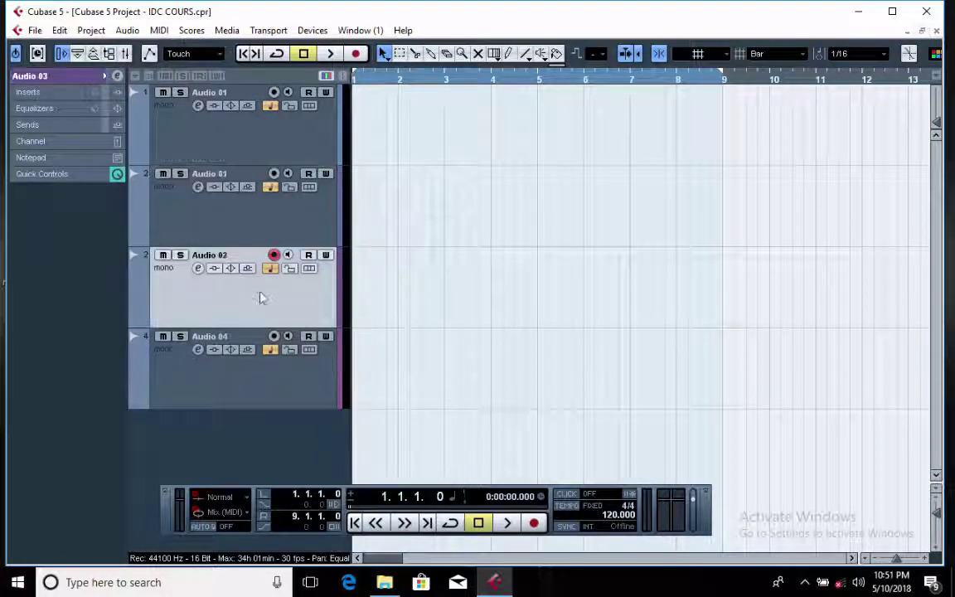
left_click(264, 364)
left_click(267, 131)
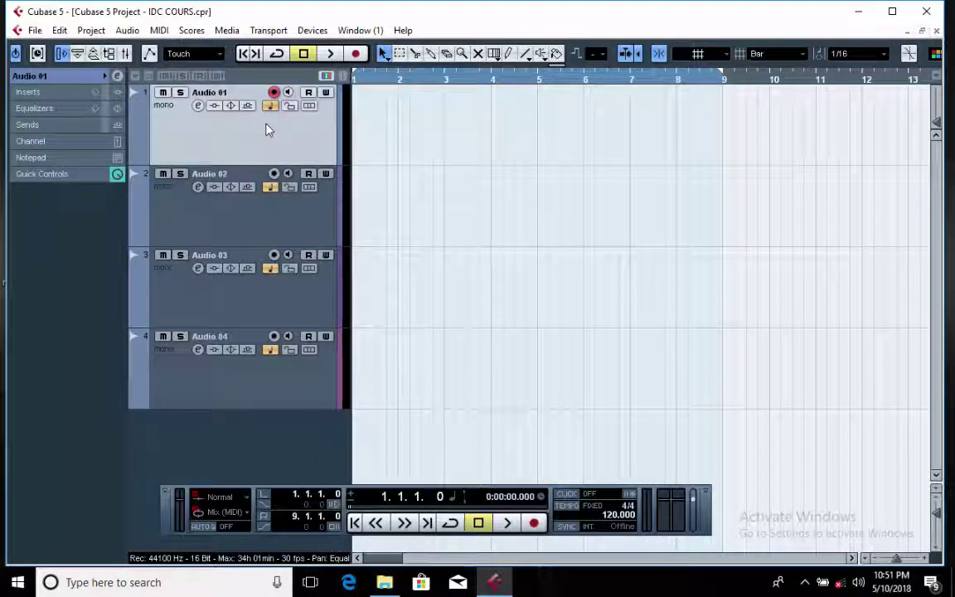
Step: Try the Range Selection, Split and Zoom tools, returning to Object Selection
left_click(400, 55)
left_click(416, 53)
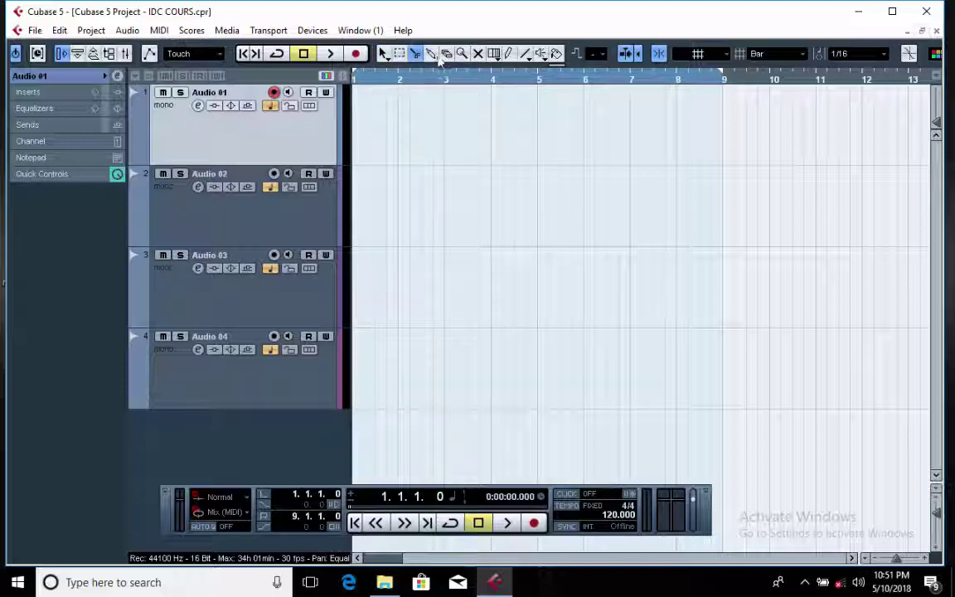
left_click(461, 54)
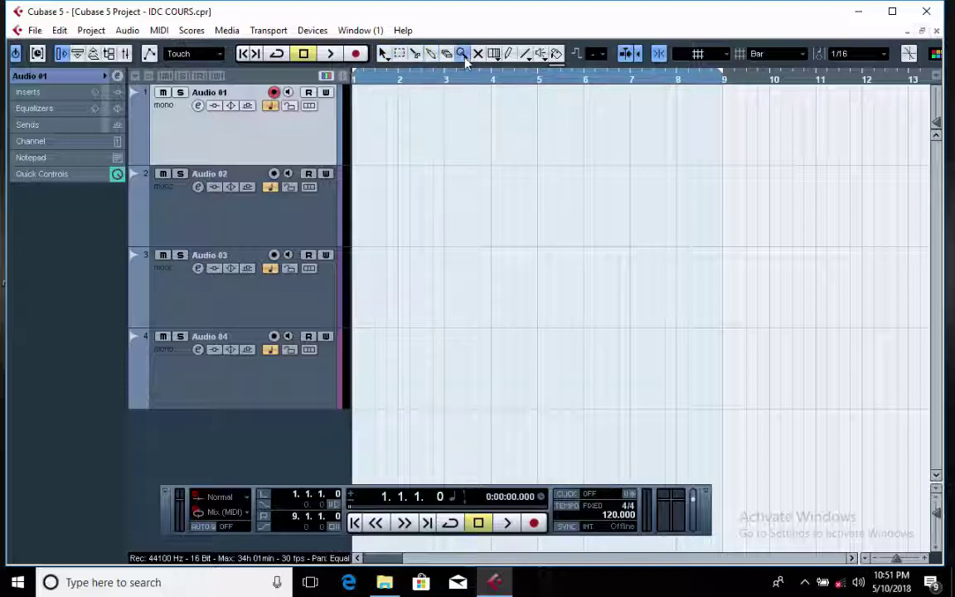
left_click(383, 54)
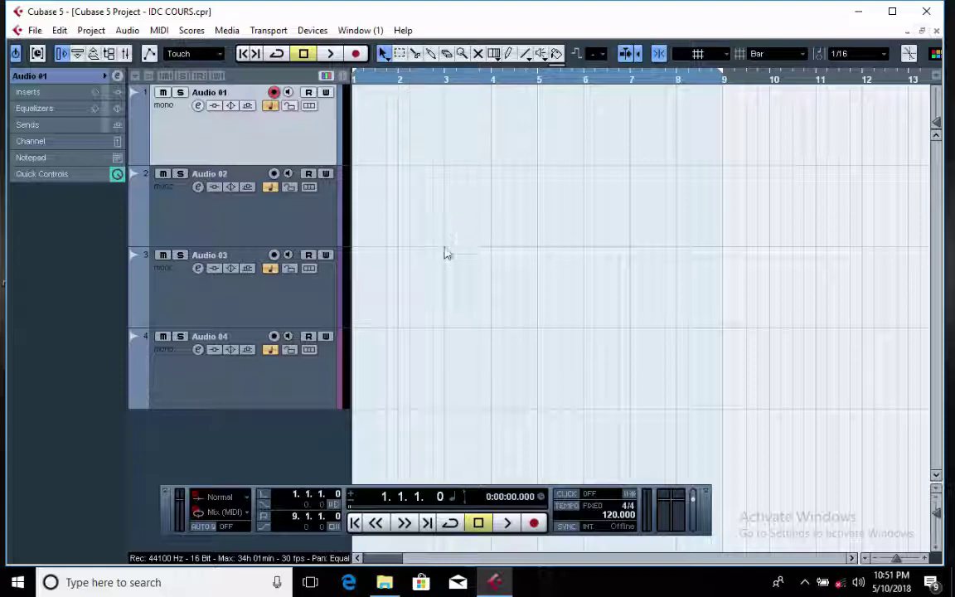
Step: Choose the Color Tool from the pop-up toolbox over the event area, then switch back to Object Selection
right_click(444, 286)
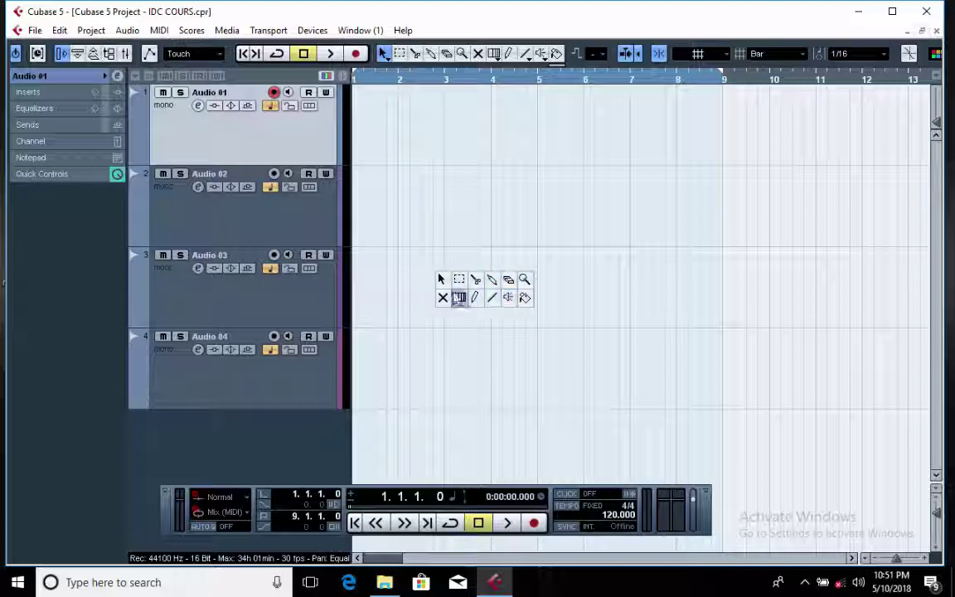
left_click(525, 299)
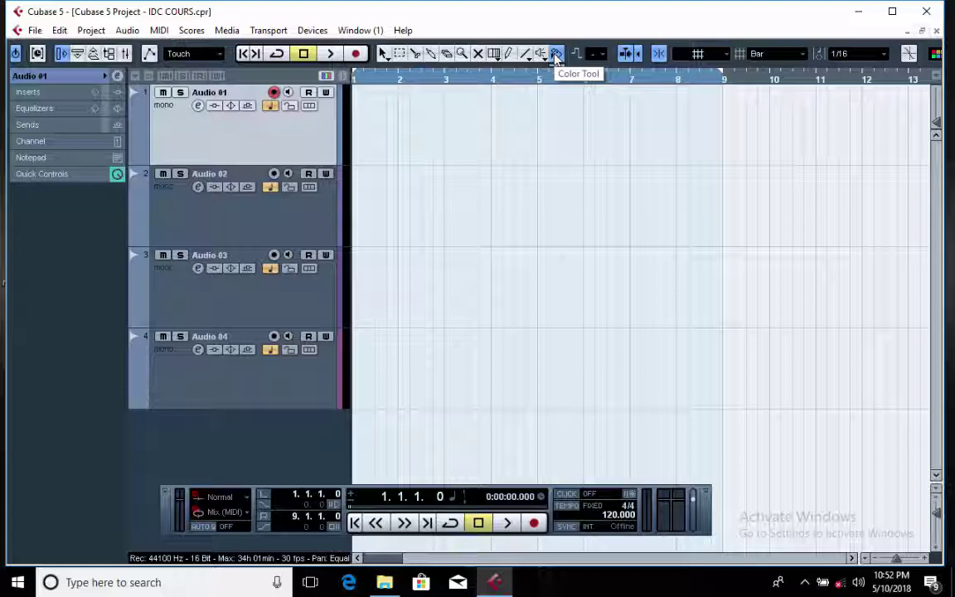
right_click(456, 199)
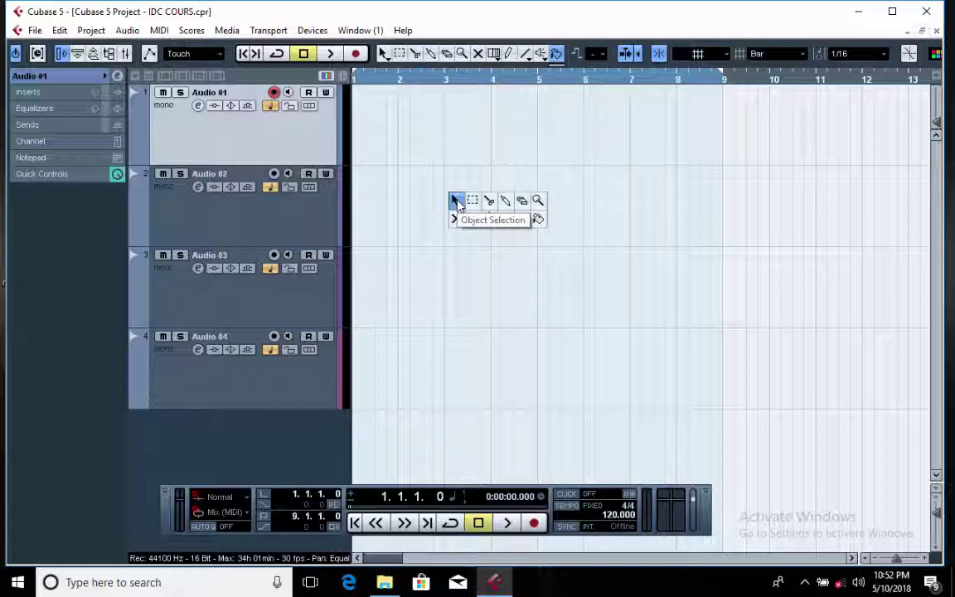
left_click(457, 201)
Step: Choose the Erase tool from the pop-up toolbox over the event area, then return to Object Selection
right_click(451, 201)
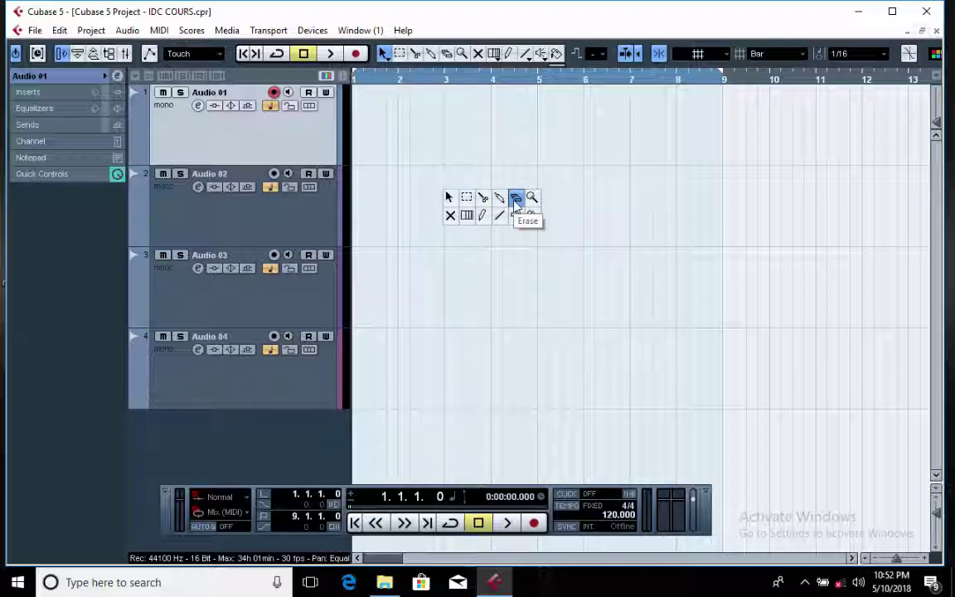
left_click(515, 202)
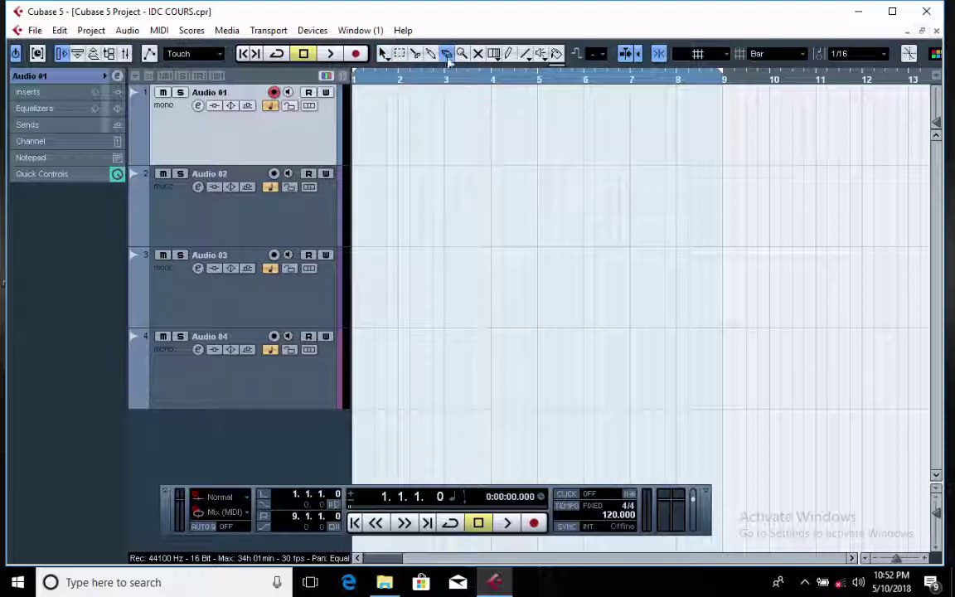
right_click(450, 203)
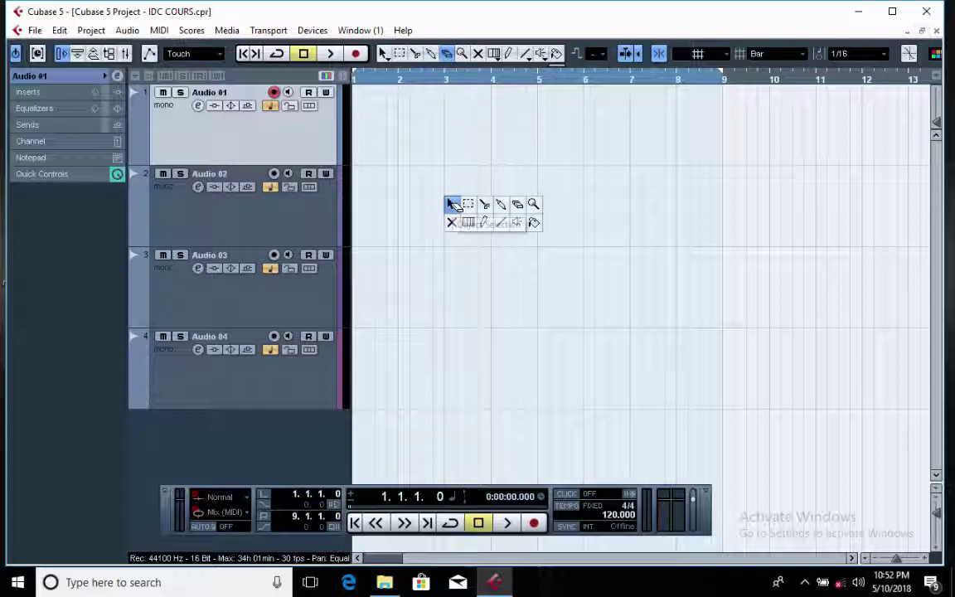
left_click(451, 203)
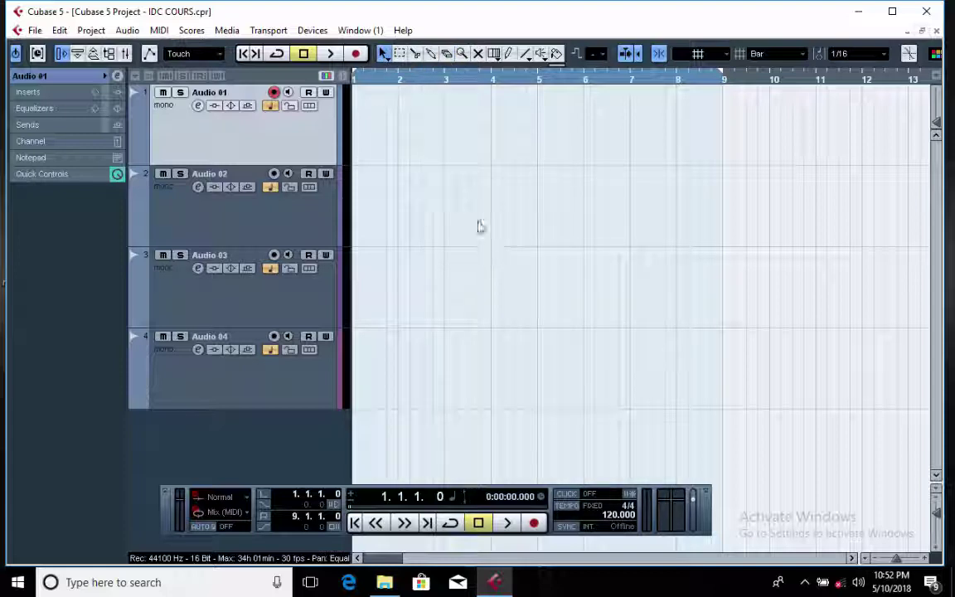
right_click(467, 190)
left_click(467, 190)
Step: Try the Split, Zoom and Play tools in turn from the pop-up toolbox, ending back on Object Selection
right_click(464, 192)
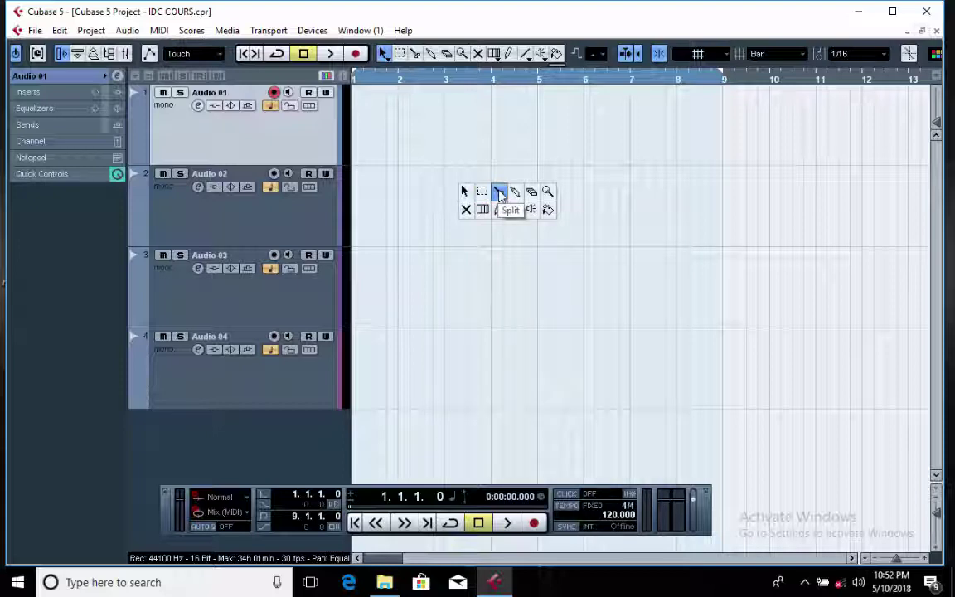
left_click(500, 192)
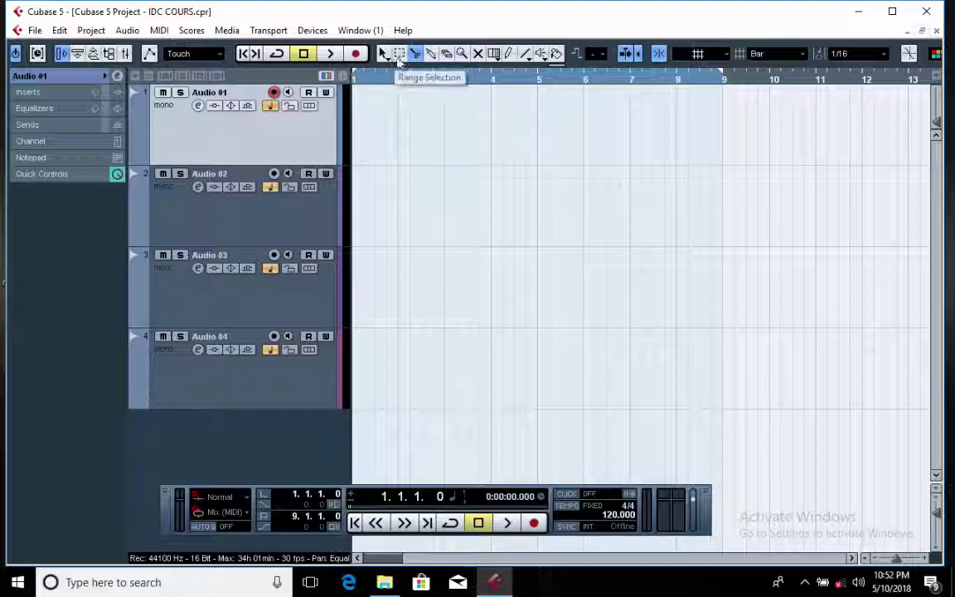
right_click(462, 184)
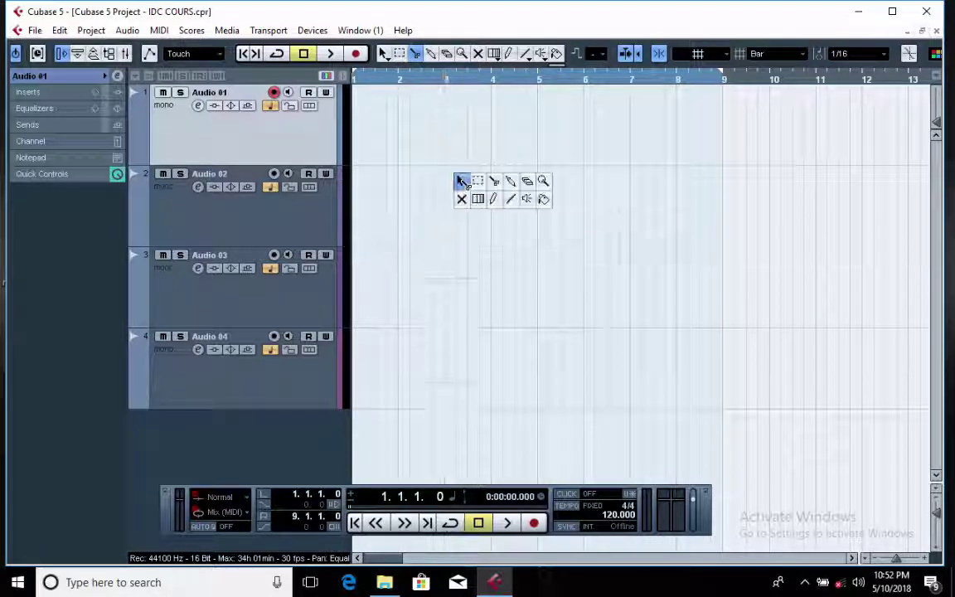
left_click(543, 182)
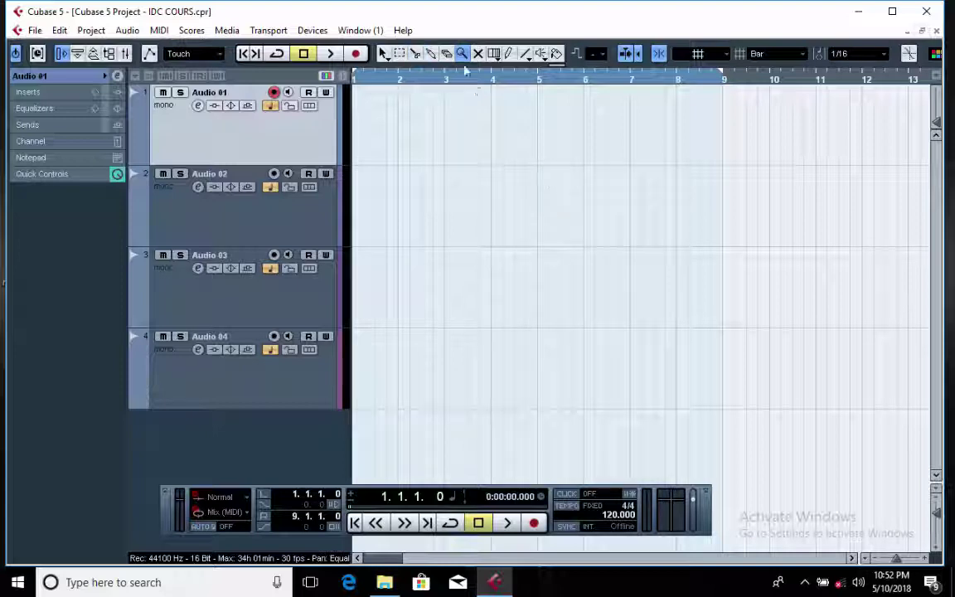
right_click(456, 174)
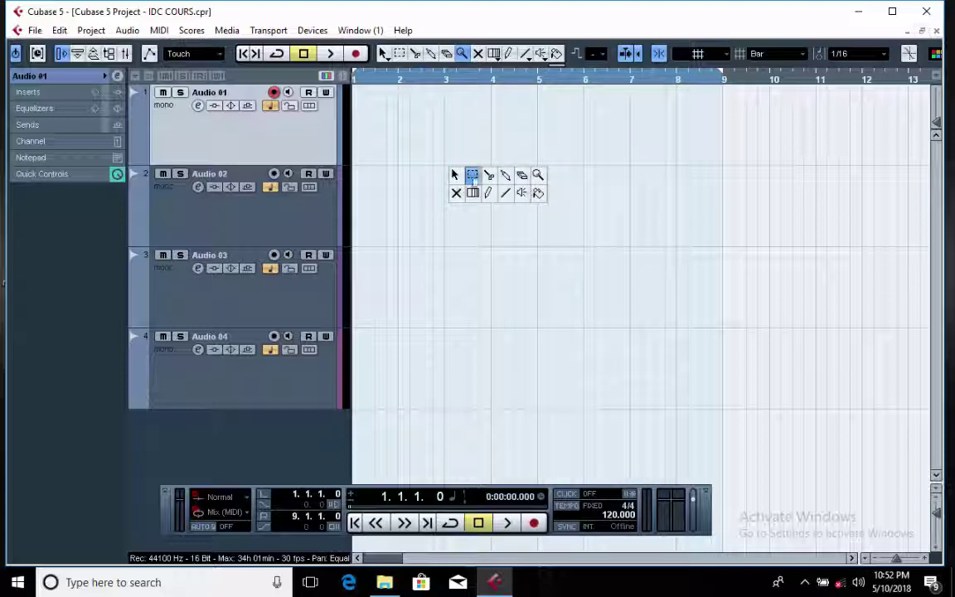
left_click(522, 194)
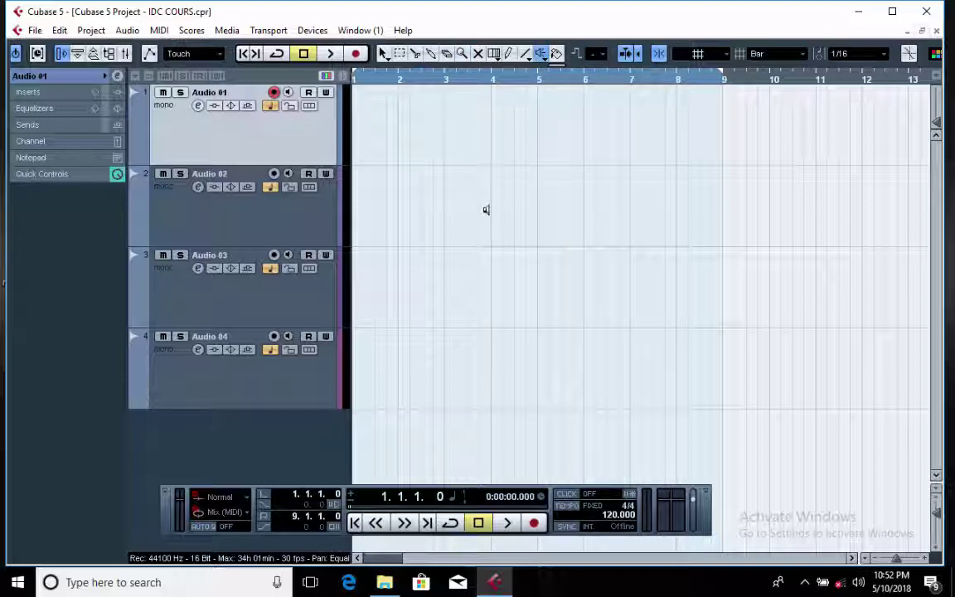
key("1")
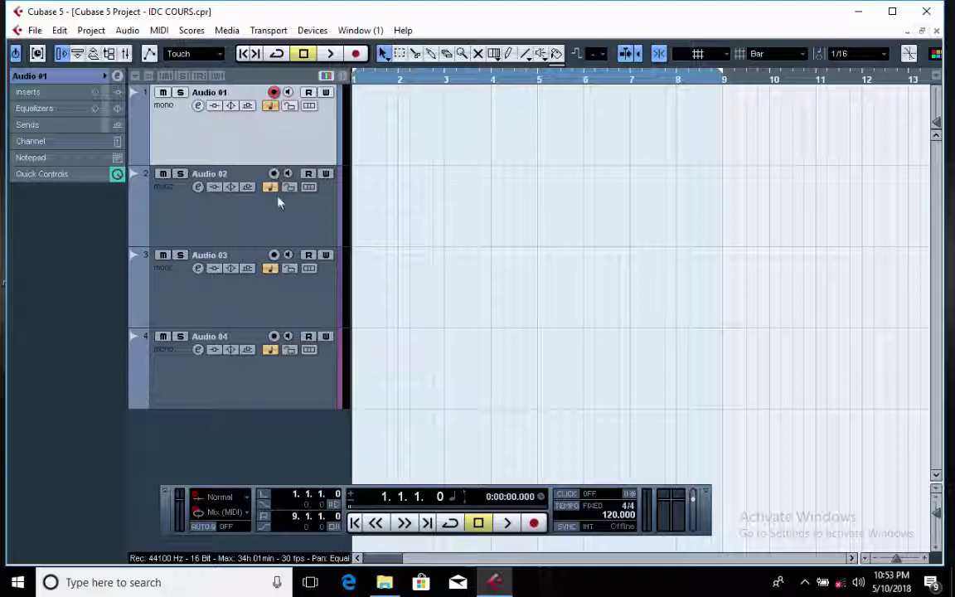
Step: Select Audio 02, Audio 03 and Audio 04 in turn to arm each one, ending with Audio 01 selected
left_click(289, 228)
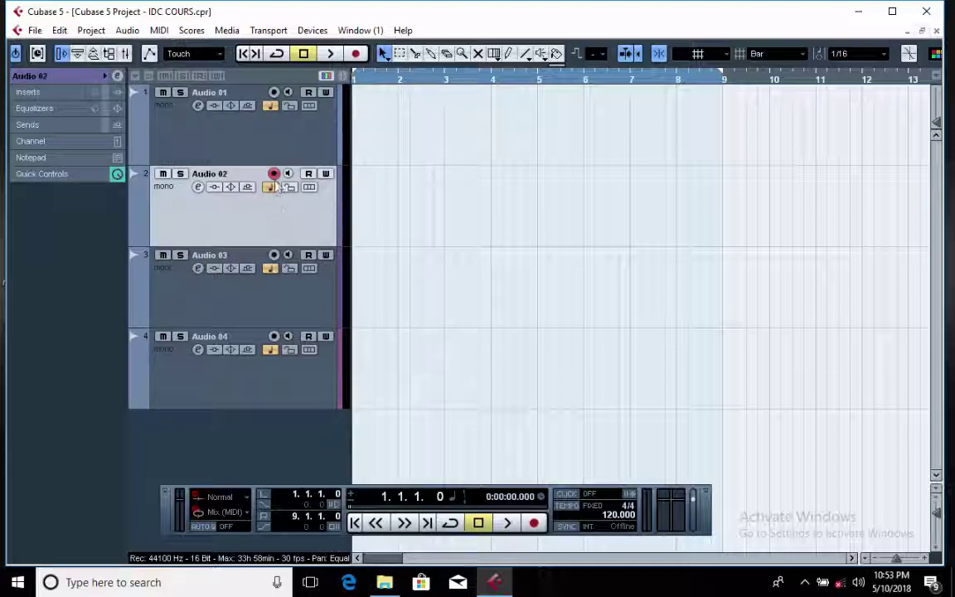
left_click(291, 299)
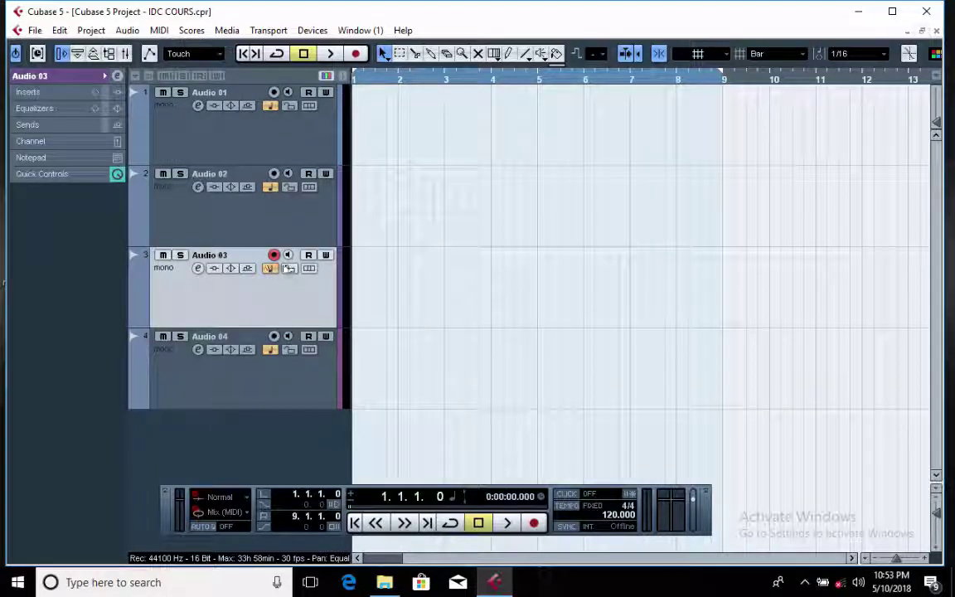
left_click(279, 394)
left_click(282, 145)
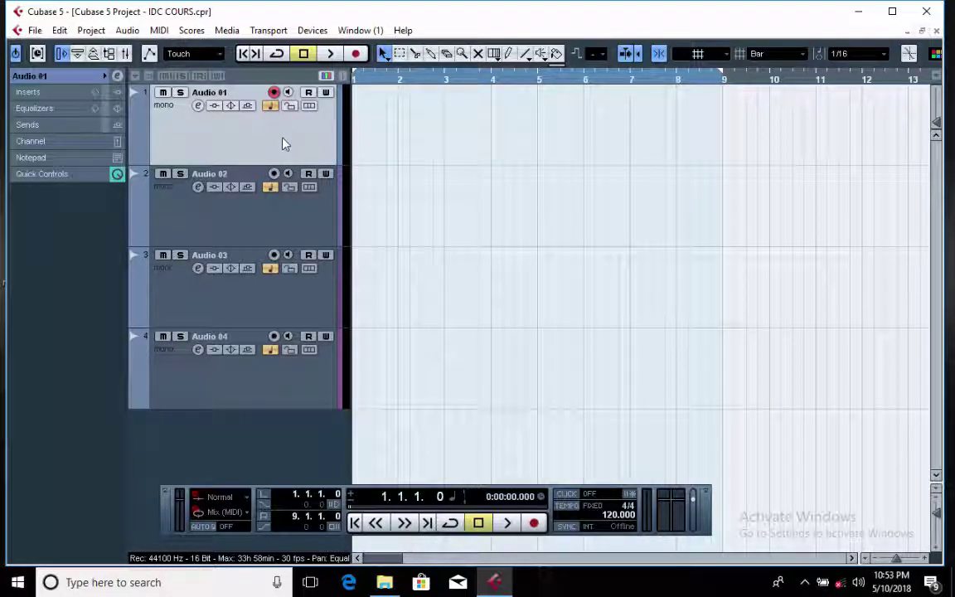
Step: Return the project cursor to the start and record a take of about 15 seconds on Audio 01
left_click(380, 80)
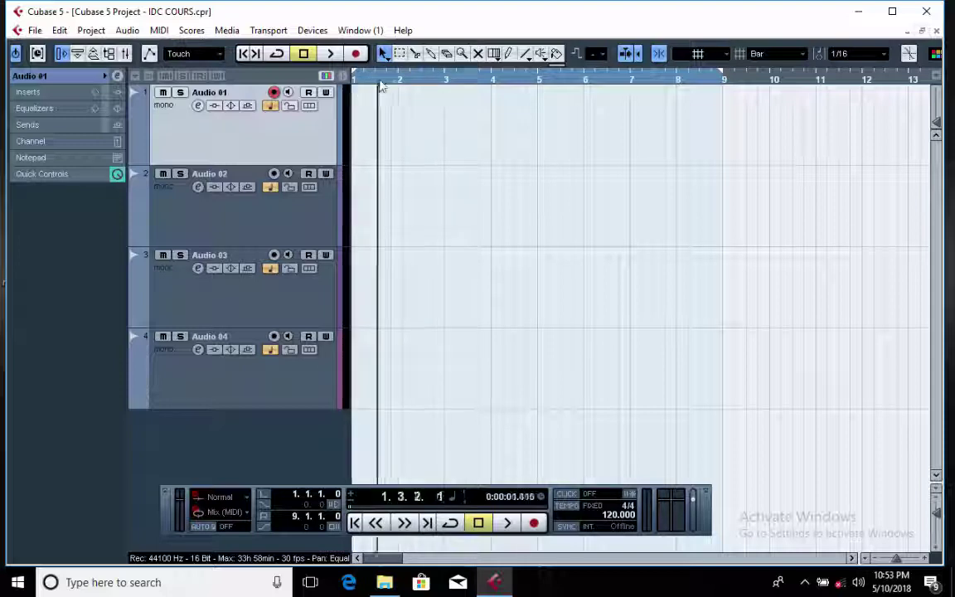
mouse_move(380, 83)
left_mouse_down()
mouse_move(395, 83)
mouse_move(354, 83)
mouse_move(395, 88)
left_mouse_up()
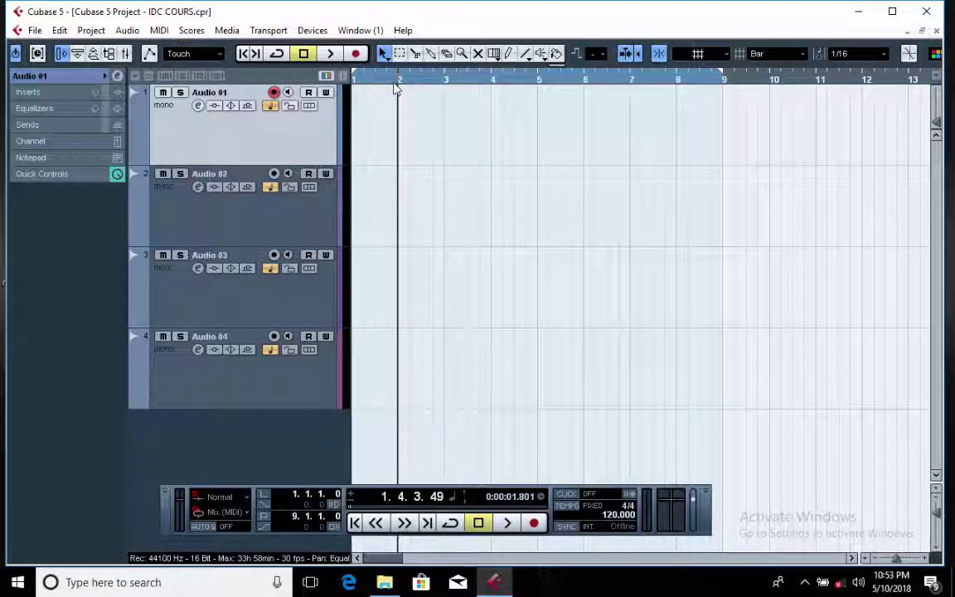
left_click(243, 54)
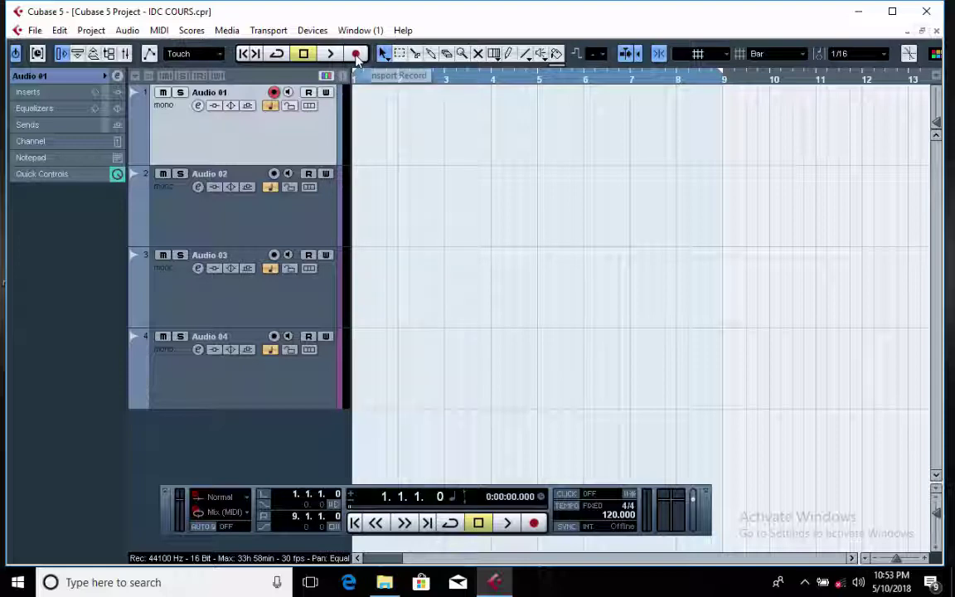
left_click(355, 53)
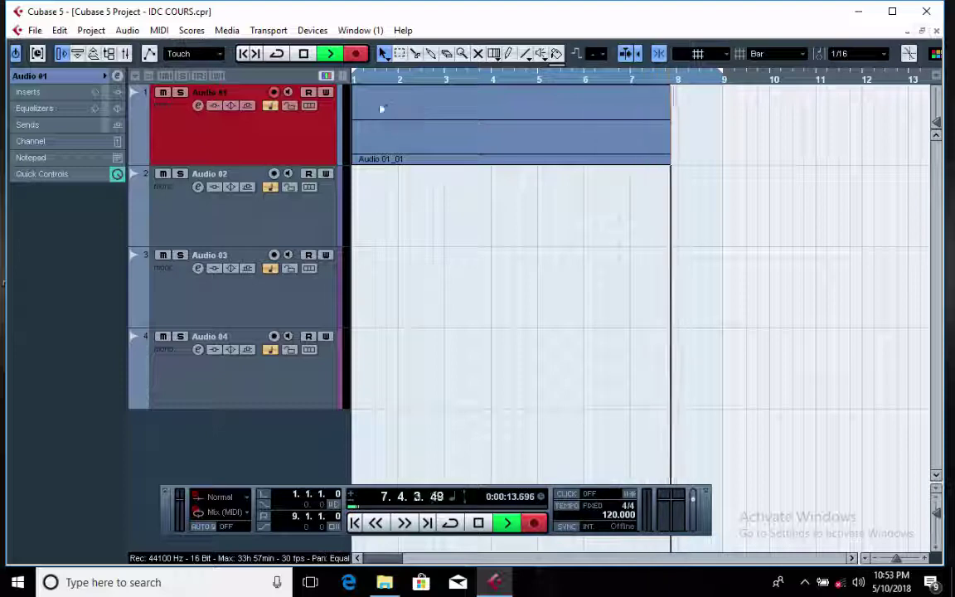
left_click(304, 54)
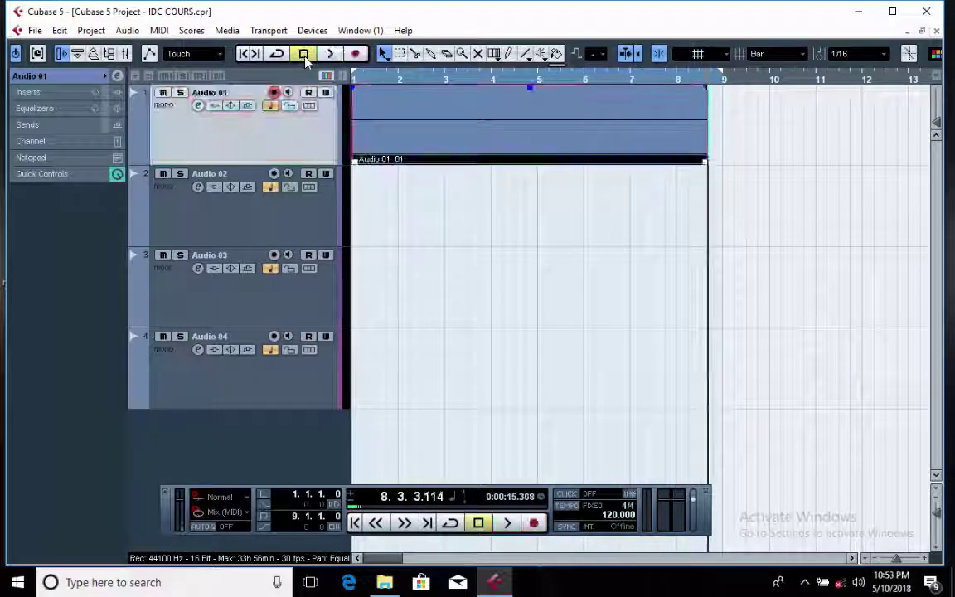
Step: Select Audio 02 and record a take of about 16 seconds on it from the project start
left_click(308, 222)
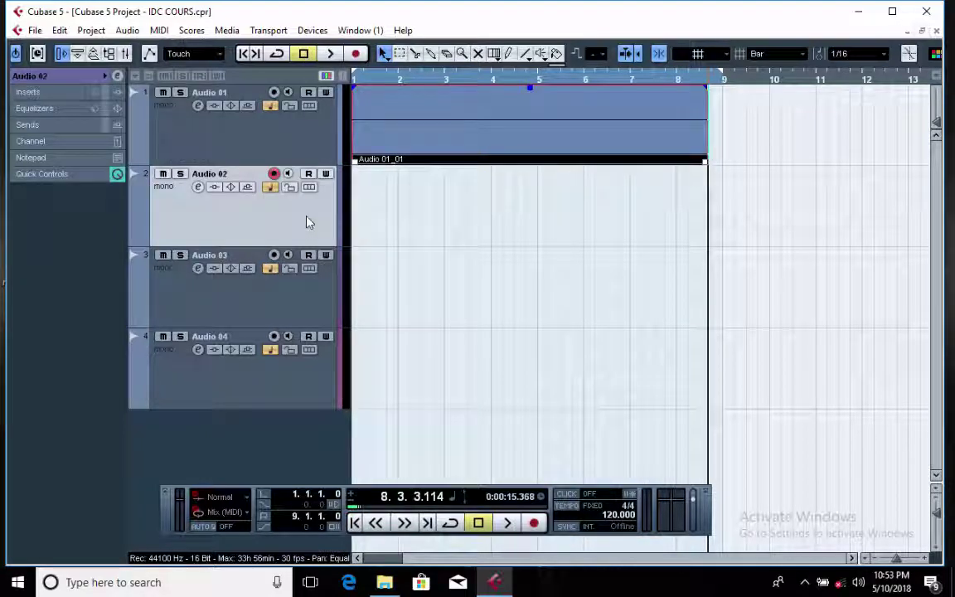
left_click_drag(362, 83, 340, 78)
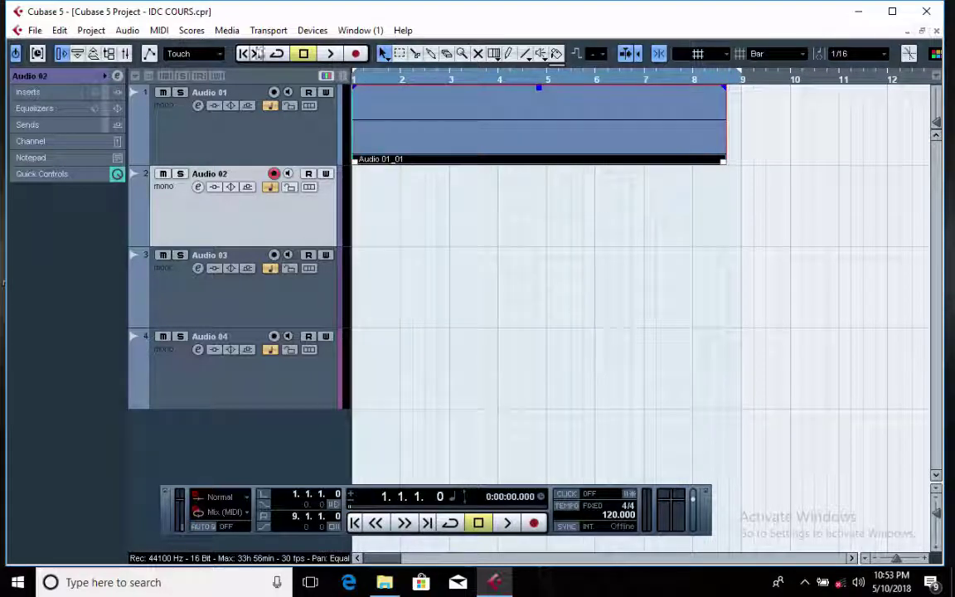
left_click(434, 81)
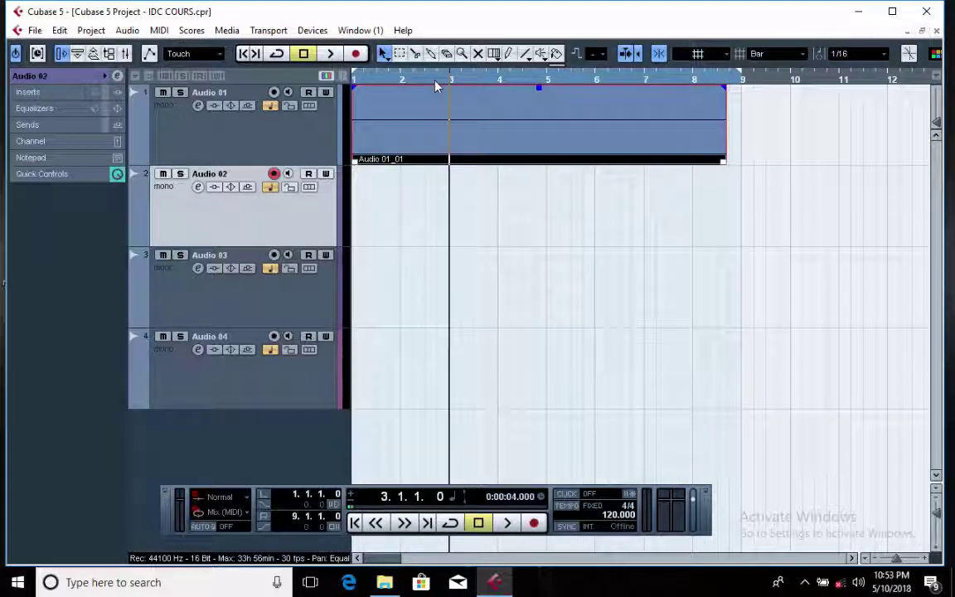
left_click(241, 54)
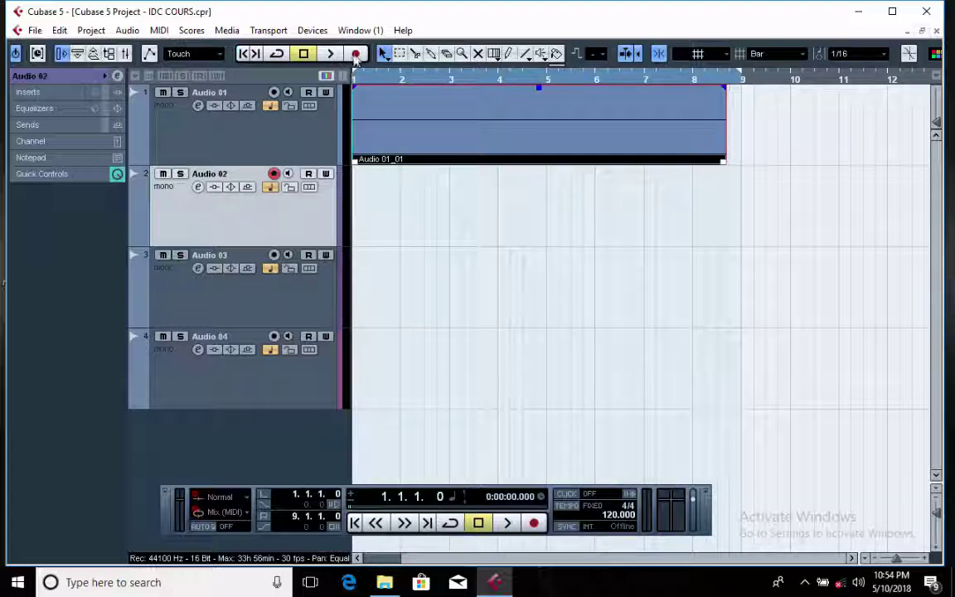
left_click(355, 54)
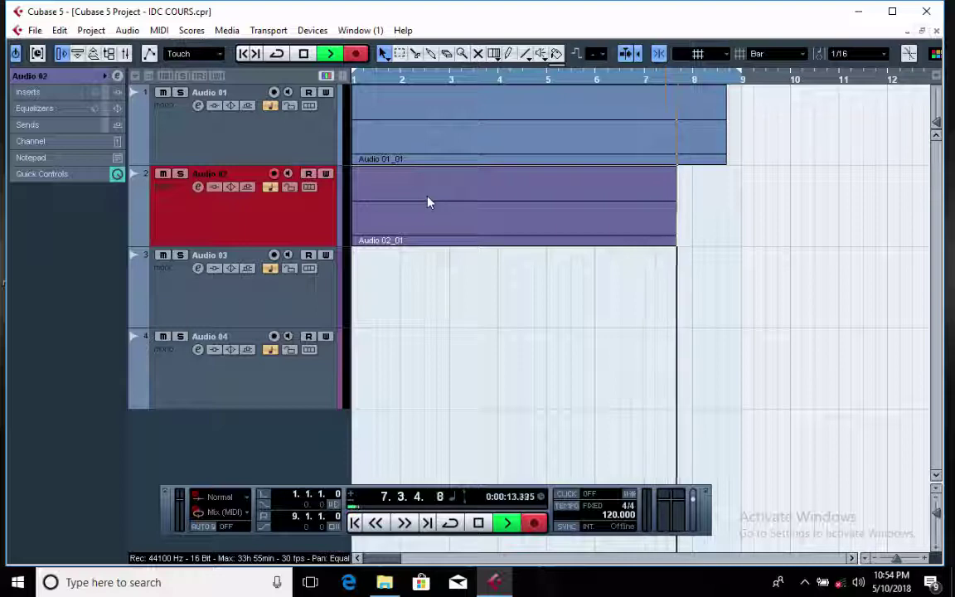
left_click(303, 54)
Step: Select the Audio 03 track and change its track colour to yellow
left_click(294, 286)
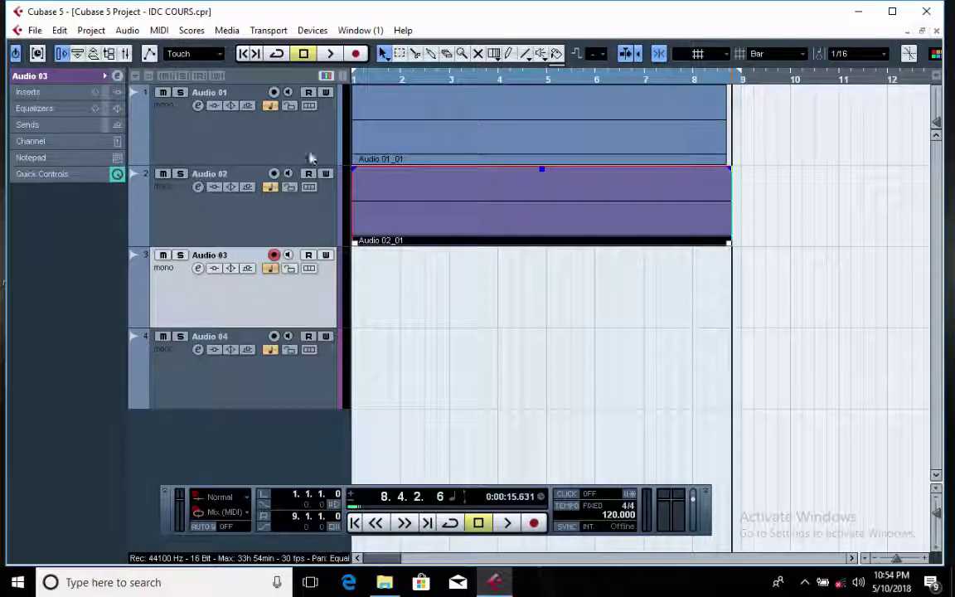
left_click(339, 285)
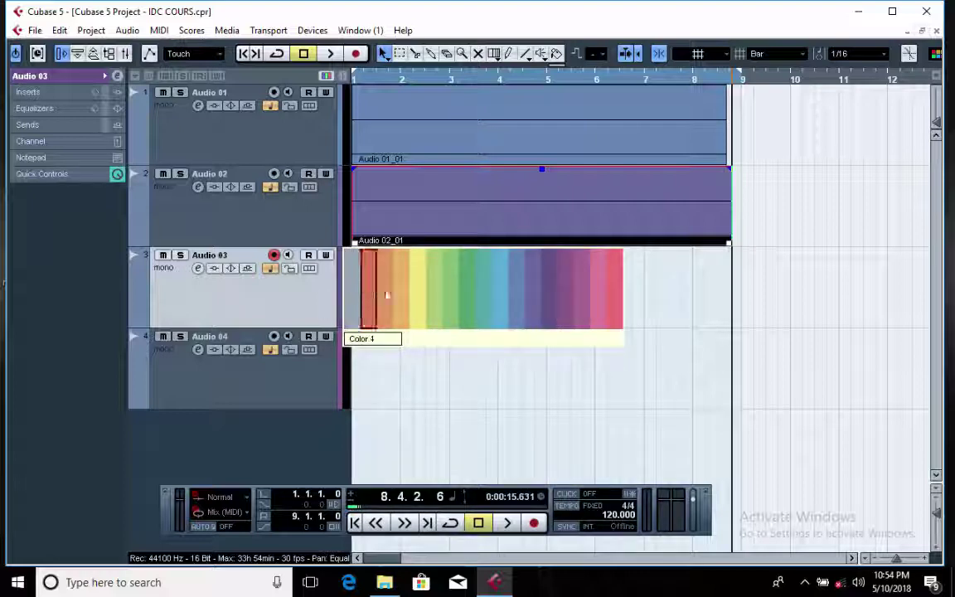
left_click(415, 282)
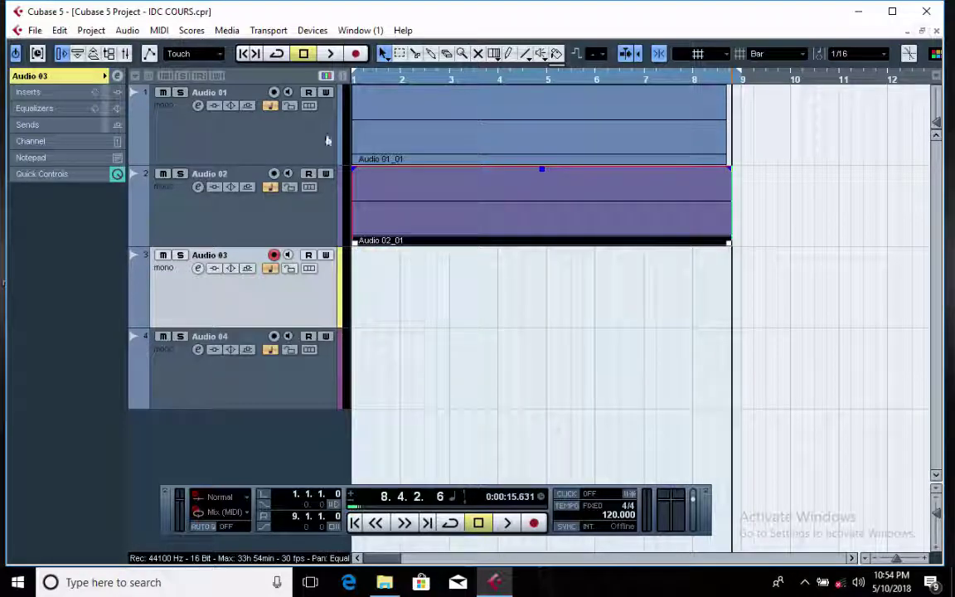
Step: Record a take of about 16 seconds on Audio 03 from the project start
left_click(245, 54)
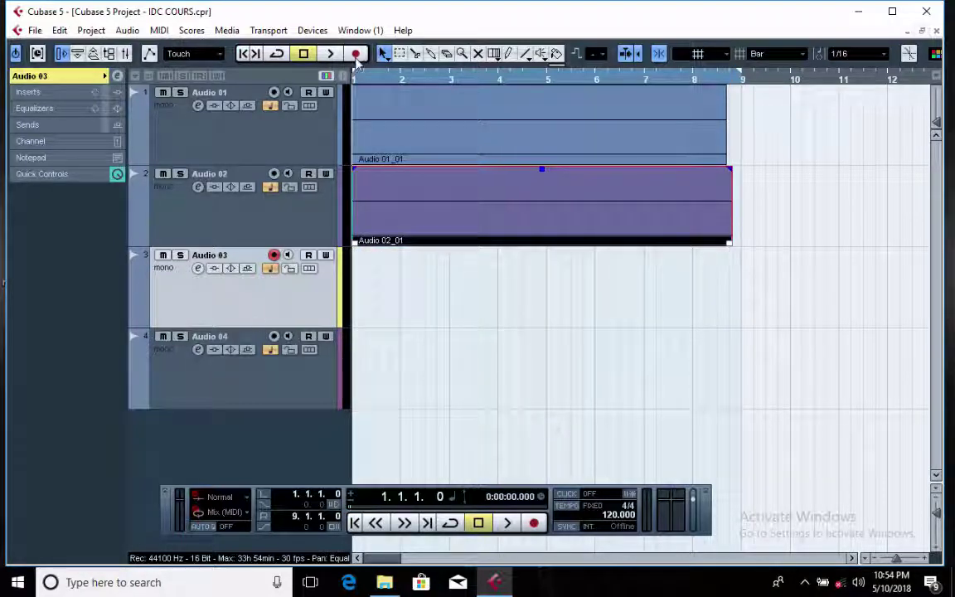
left_click(355, 55)
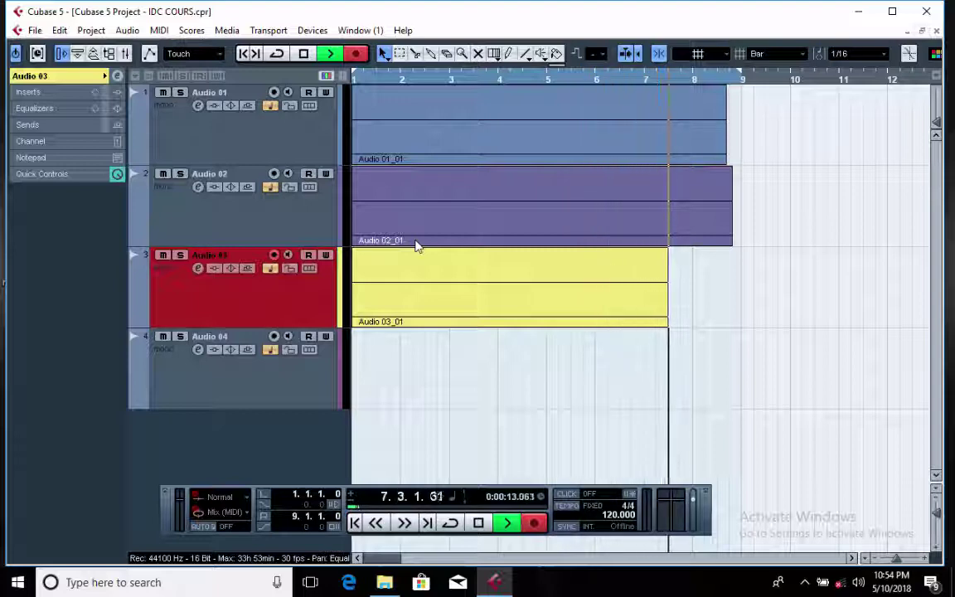
left_click(303, 53)
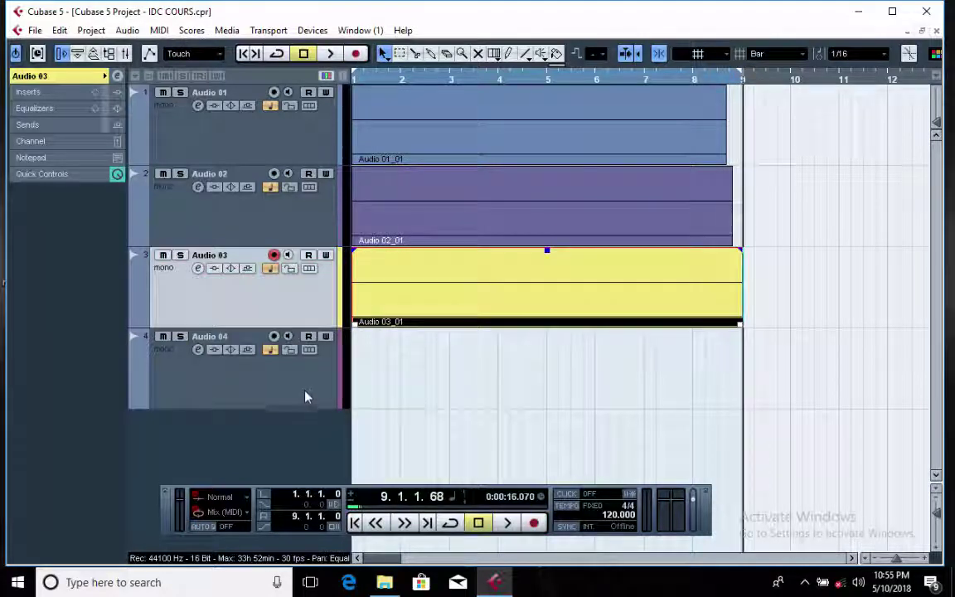
Step: Change the Audio 04 track colour to green
left_click(341, 378)
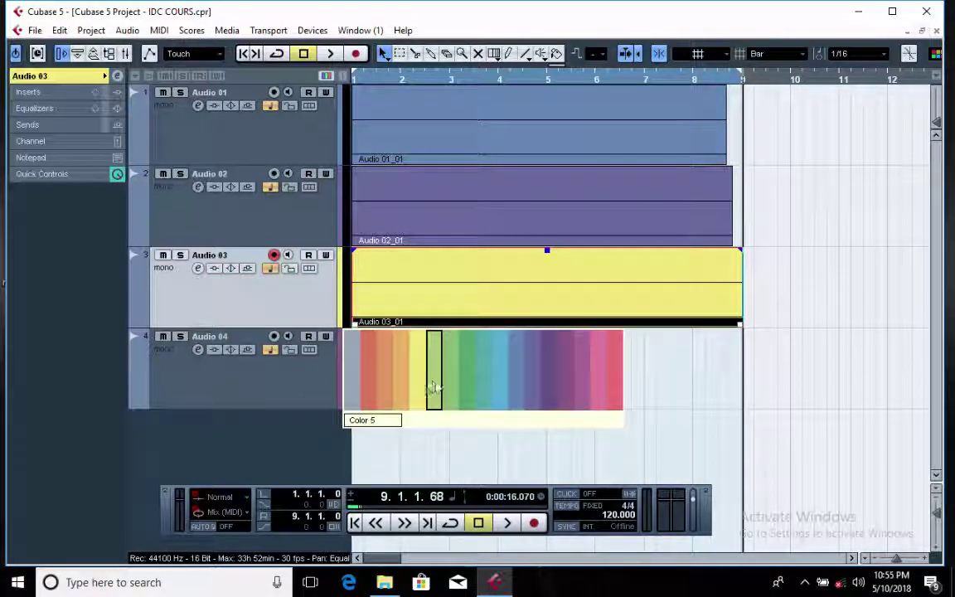
left_click(467, 386)
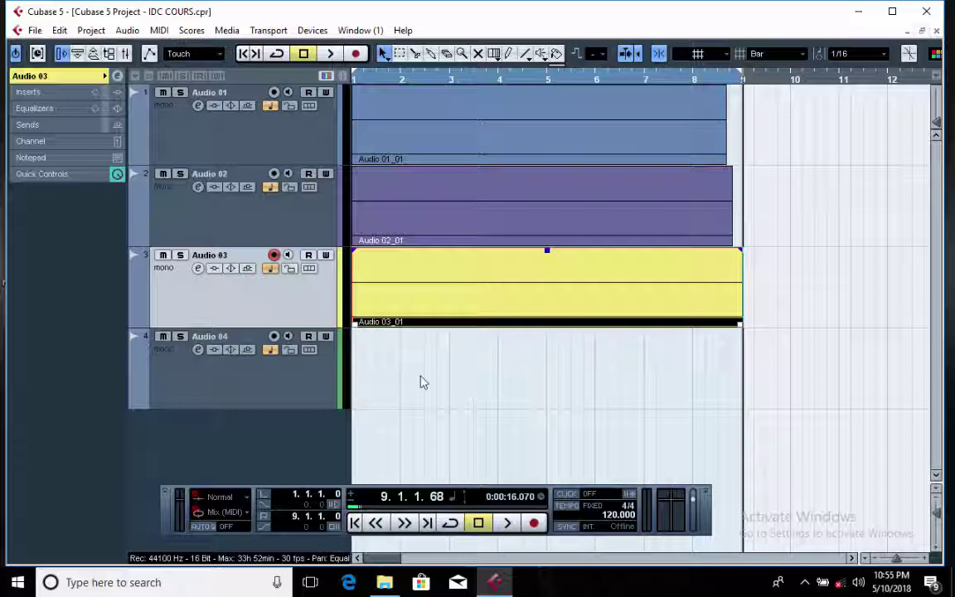
left_click(247, 53)
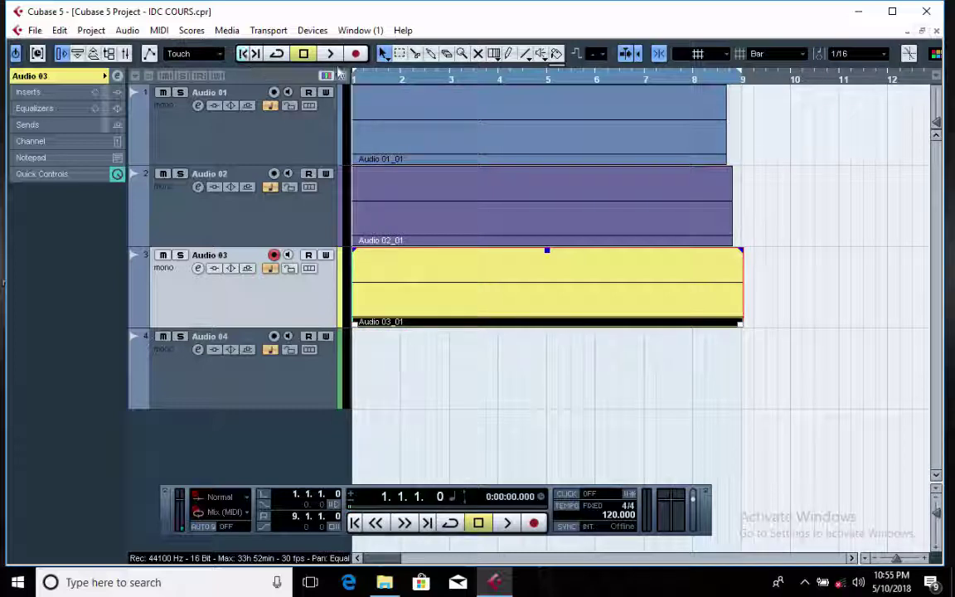
left_click(355, 53)
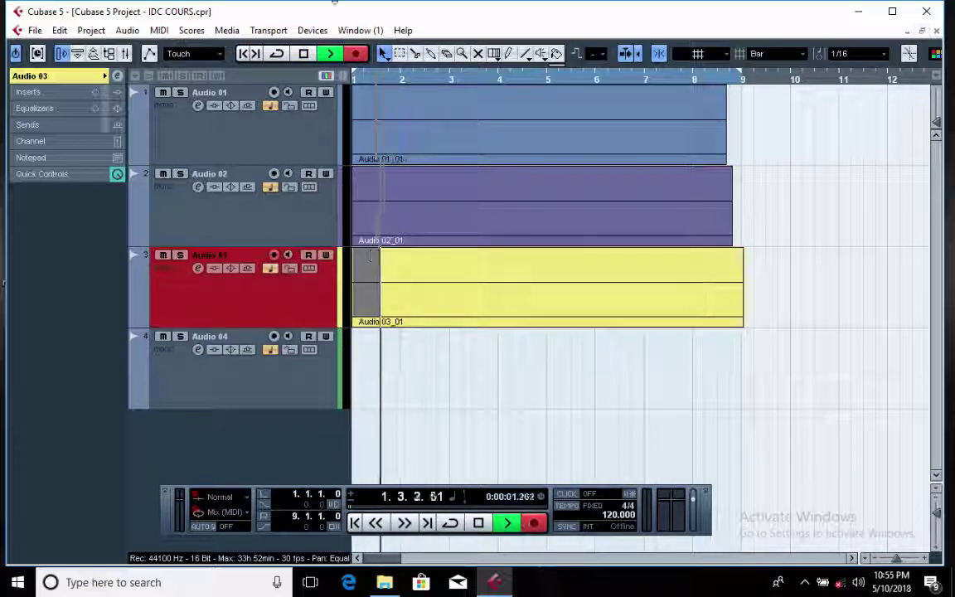
key("space")
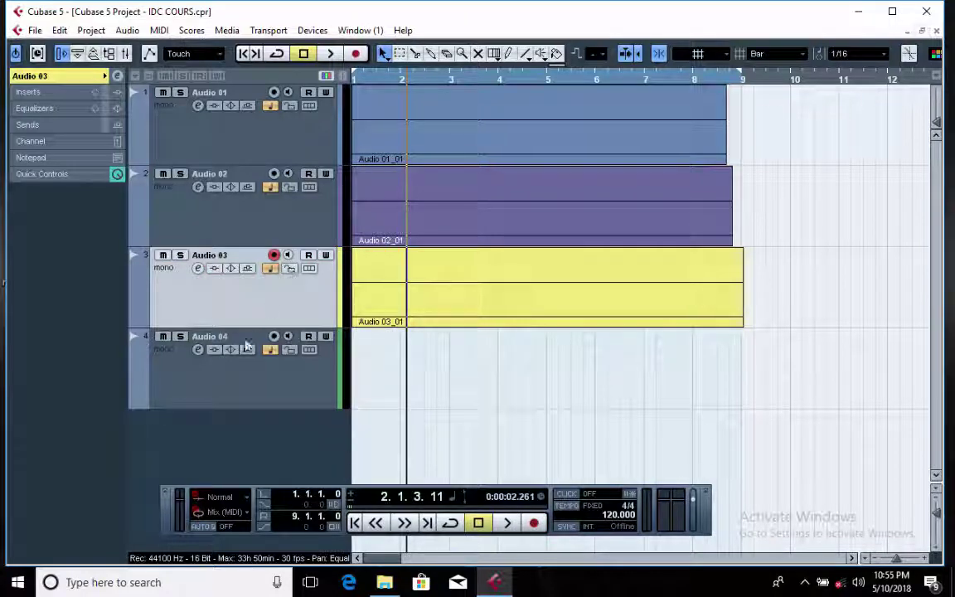
Step: Record a take of about 16 seconds on the Audio 04 track from the project start
left_click(243, 389)
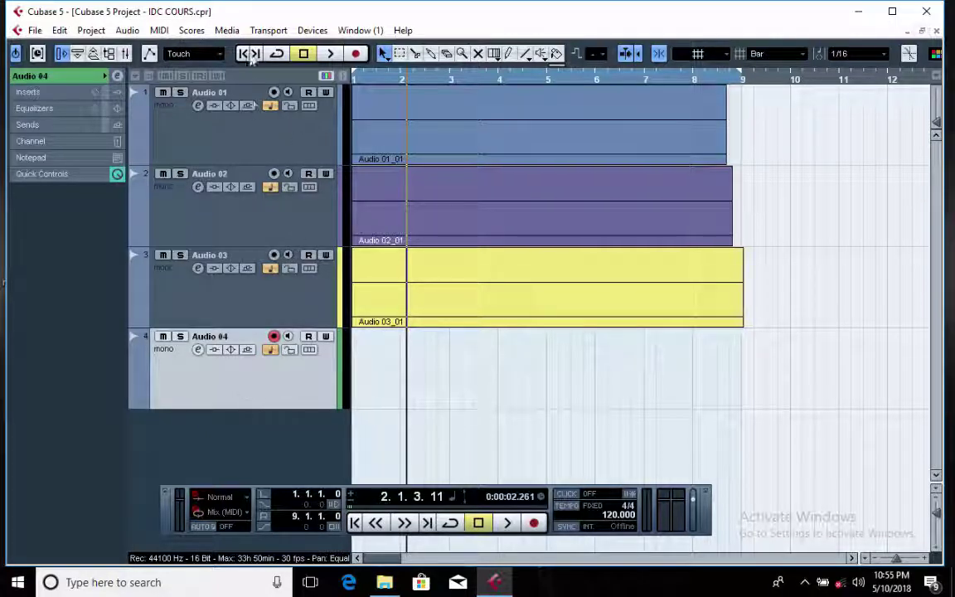
left_click(244, 54)
left_click(354, 54)
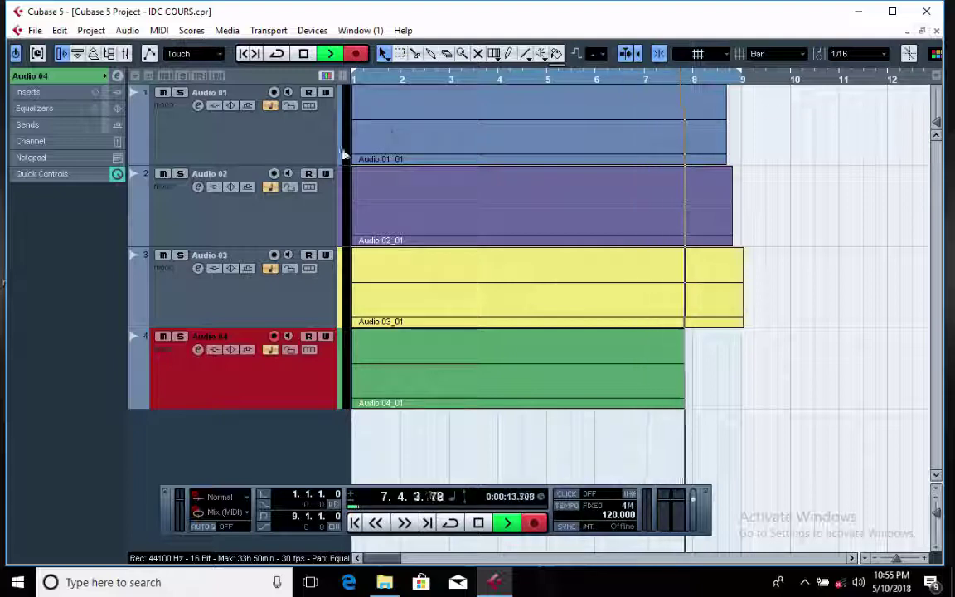
left_click(303, 55)
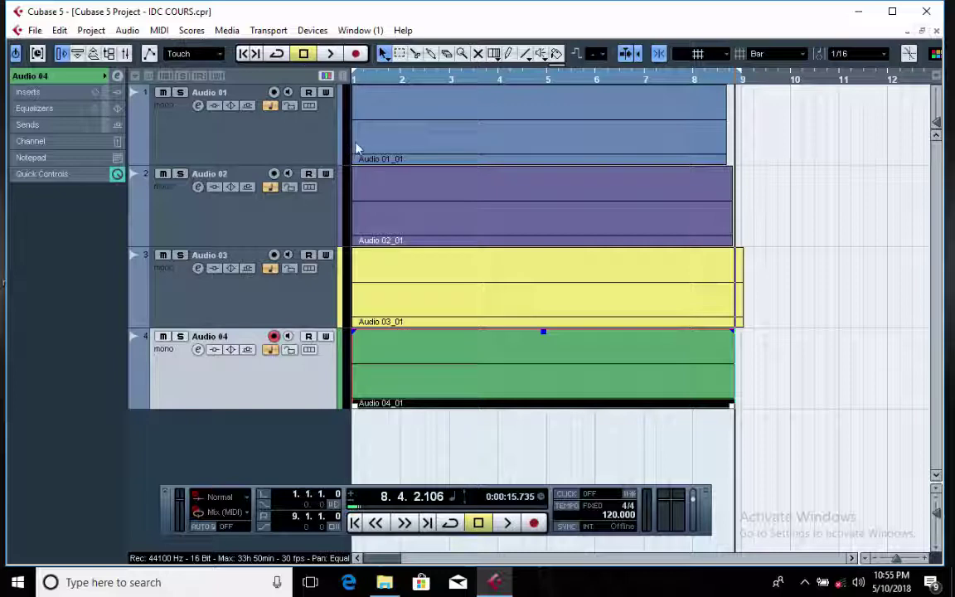
Step: Rename the Audio 01 track as Lead and the Audio 02 track as Frap. Lead 1
left_click(286, 147)
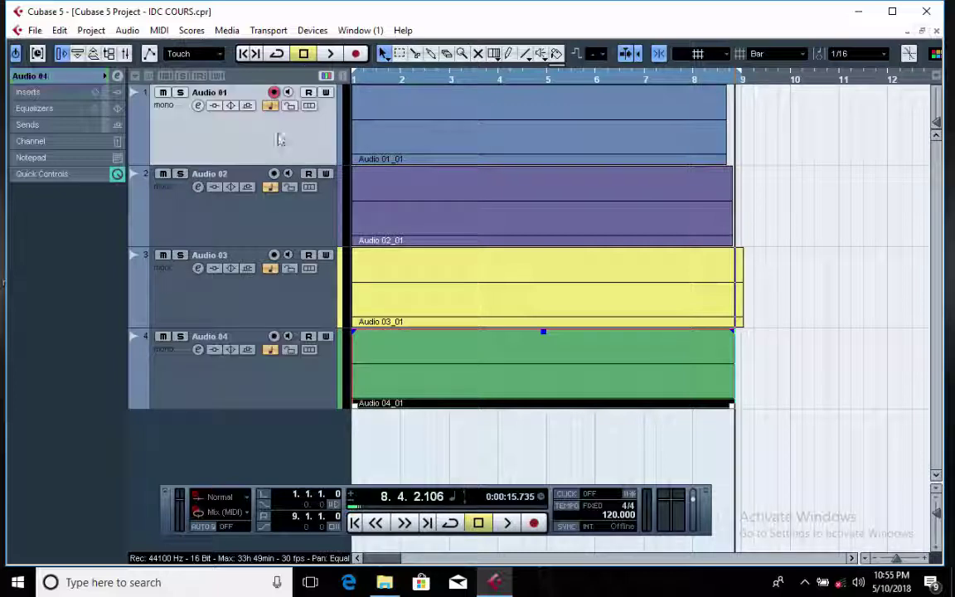
double_click(223, 93)
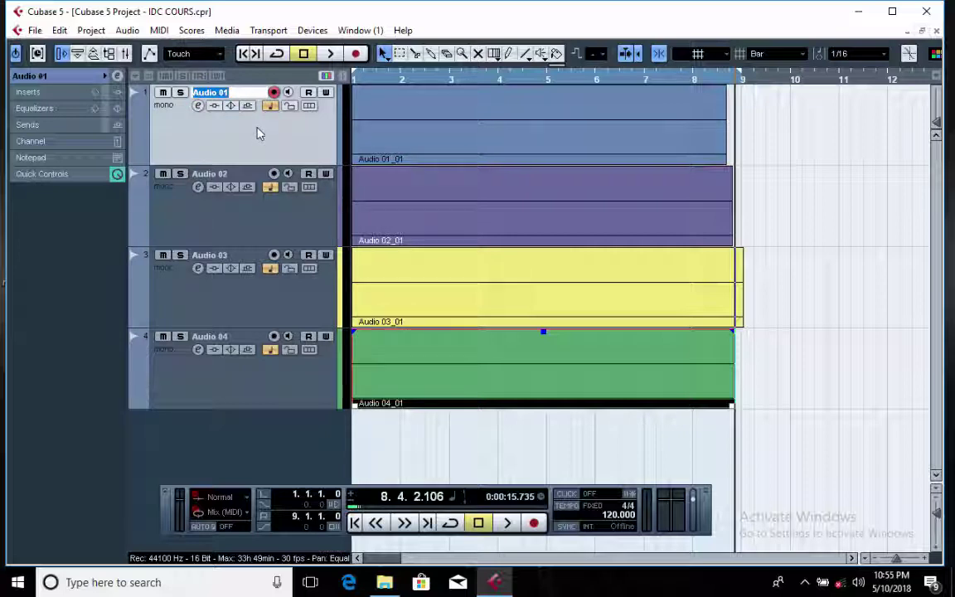
type("Lead")
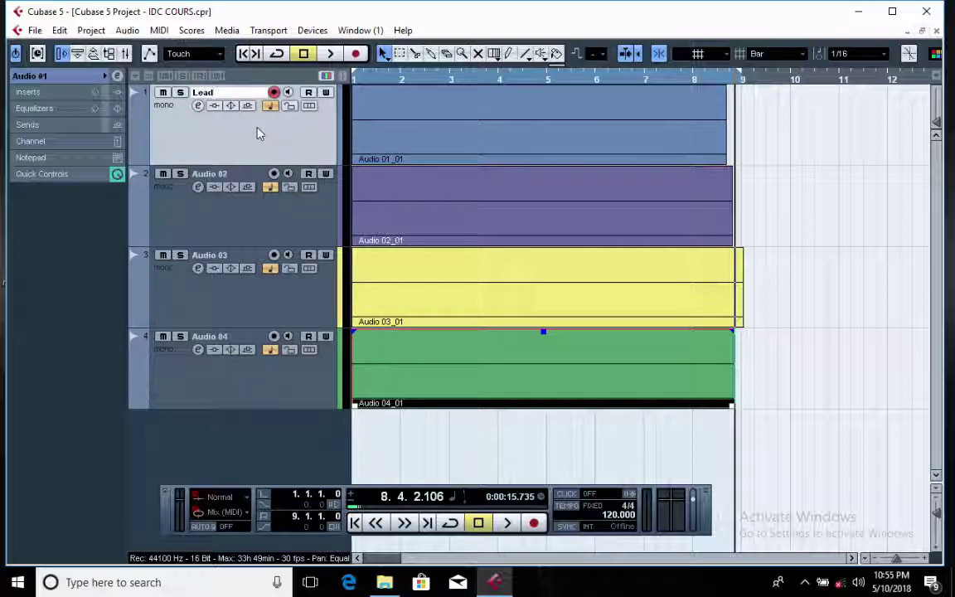
double_click(217, 177)
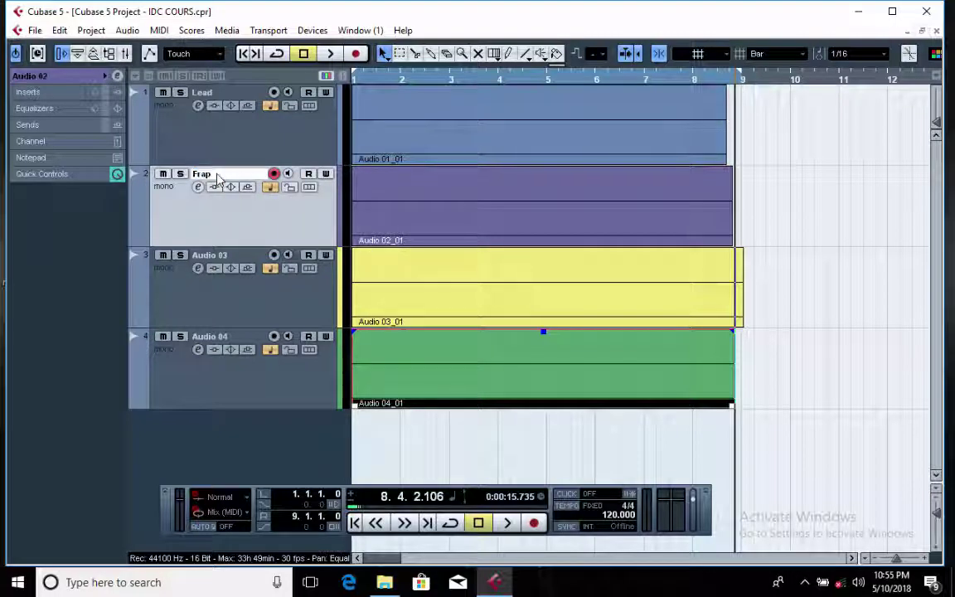
type("Frap.")
type("Lead 1")
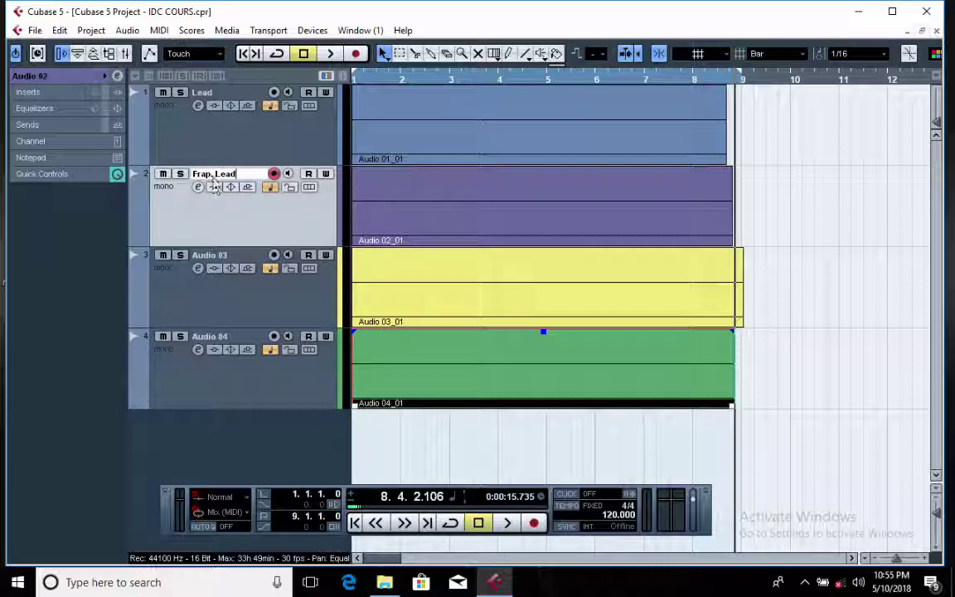
Step: Rename the Audio 03 track as Frap. Lead R
left_click(221, 257)
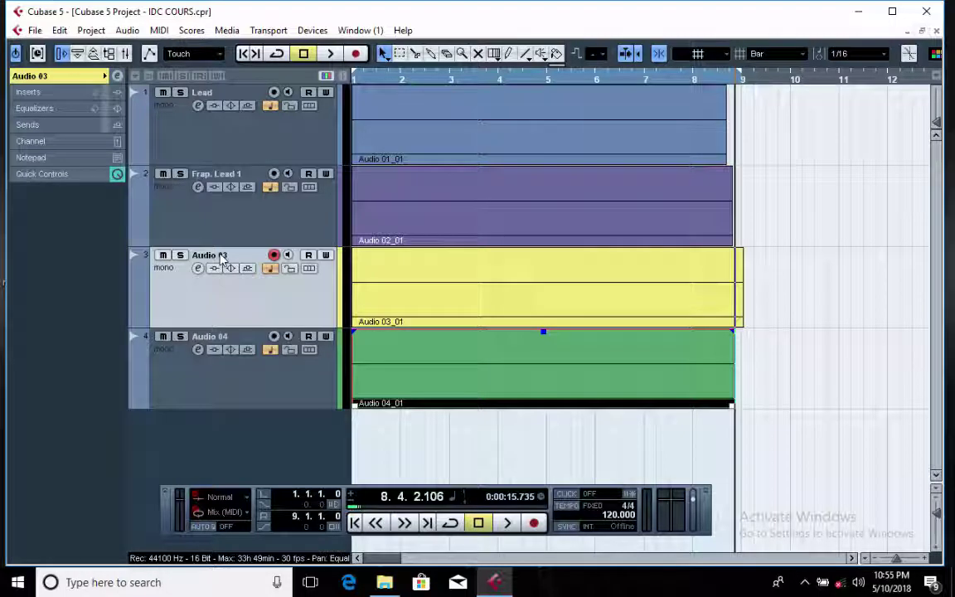
double_click(221, 257)
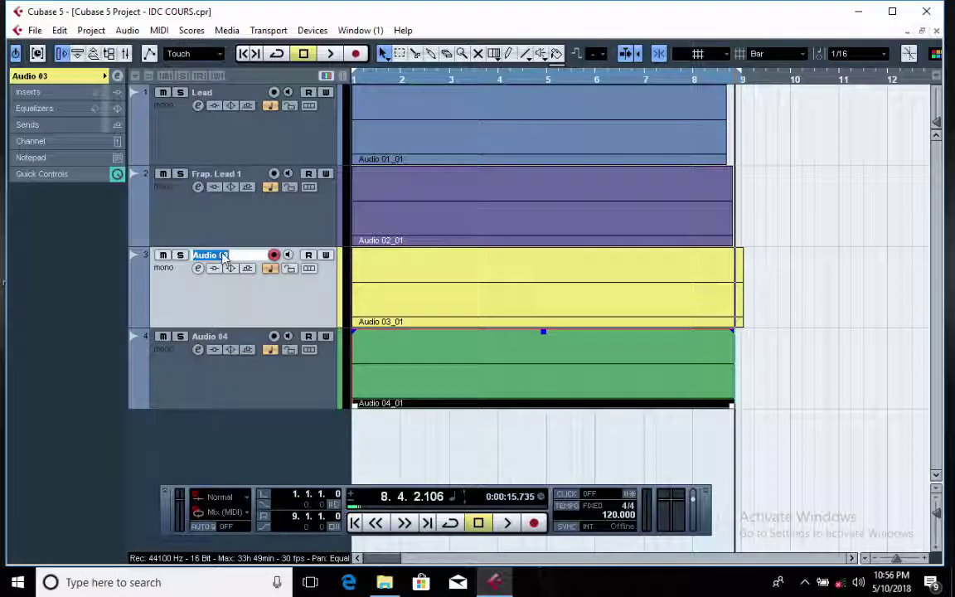
type("Frap")
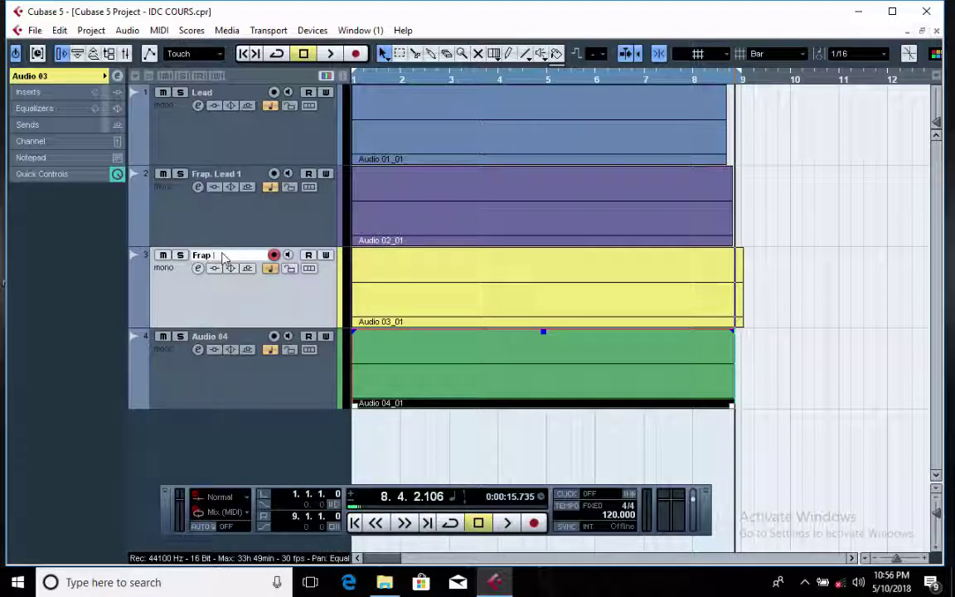
type(". Lead 2")
key("BackSpace")
key("BackSpace")
Step: Rename the Frap. Lead 1 track as Frap. Lead L and the Audio 04 track as Add
double_click(240, 174)
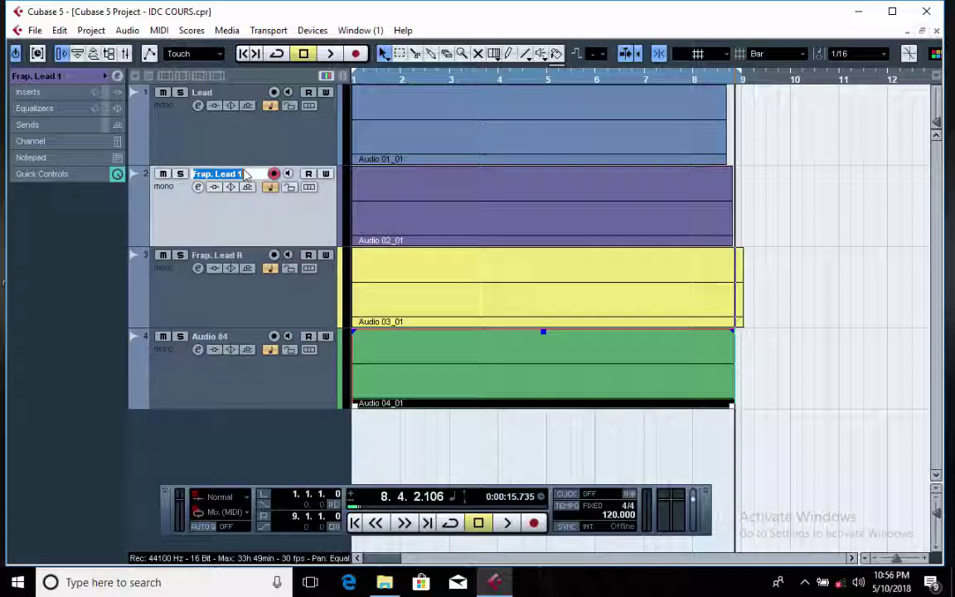
key("End")
key("BackSpace")
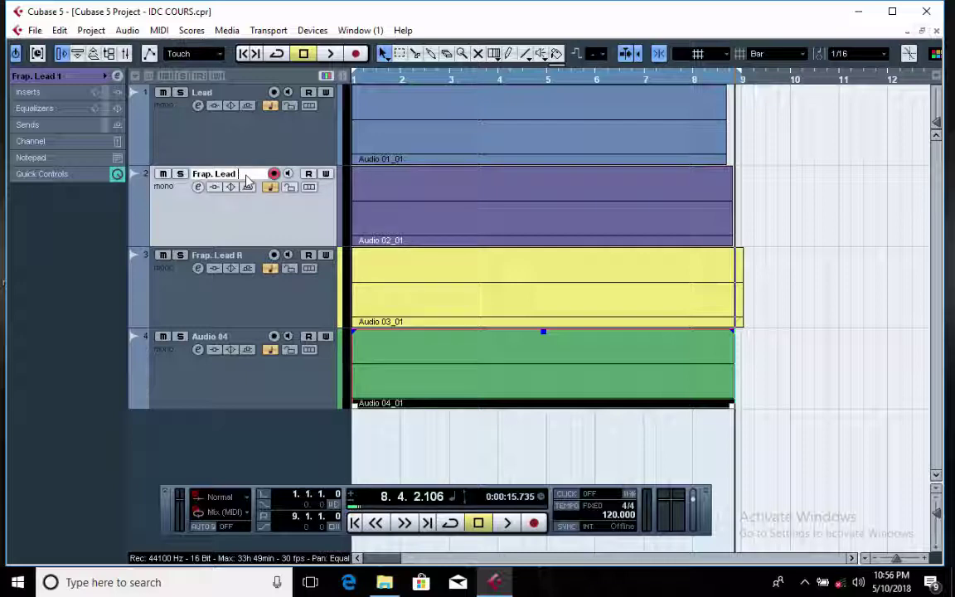
type("L")
double_click(211, 337)
type("Add")
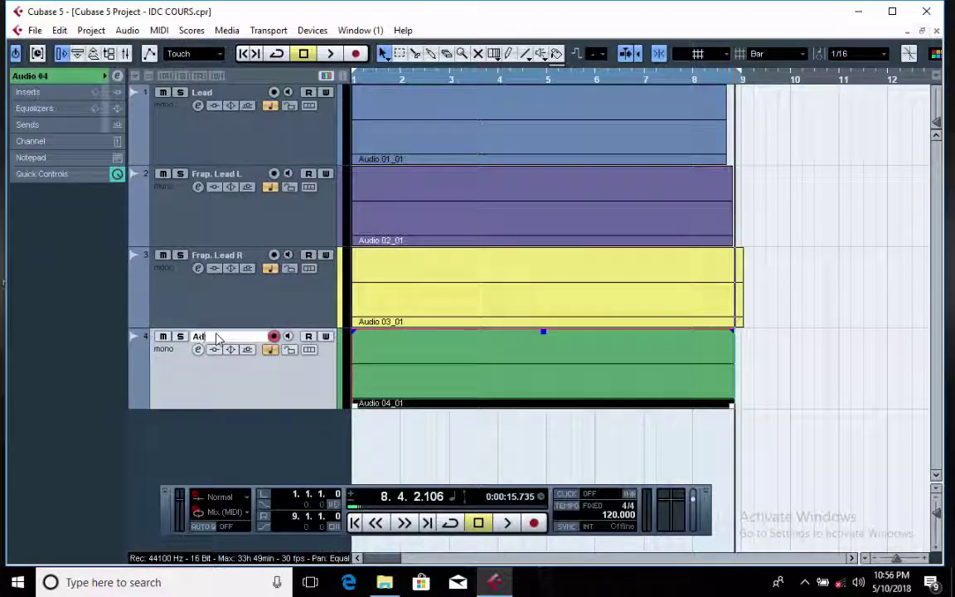
left_click(260, 303)
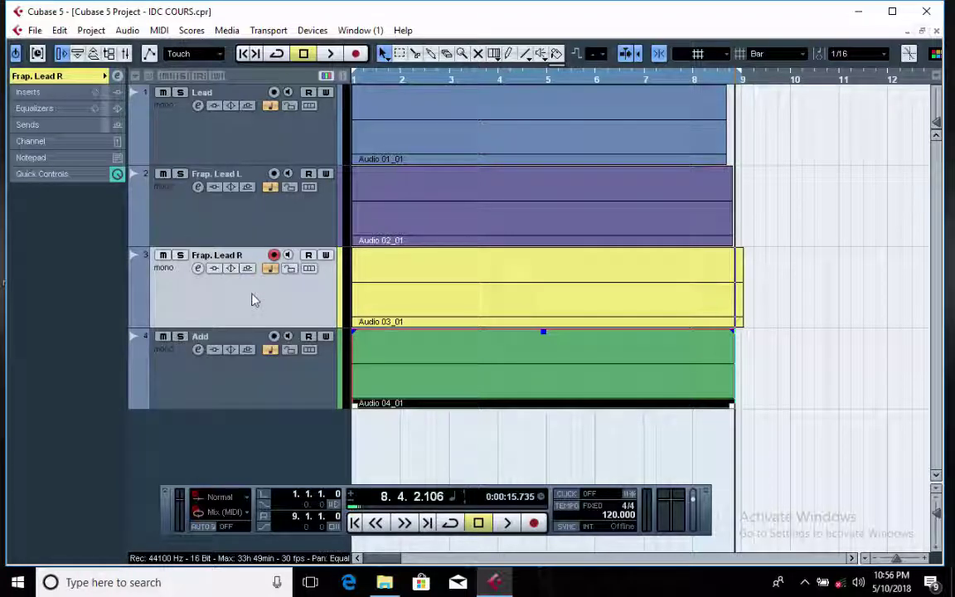
Step: Change the Frap. Lead L track colour to the same yellow as Frap. Lead R, and briefly select both tracks' events together
left_click(278, 136)
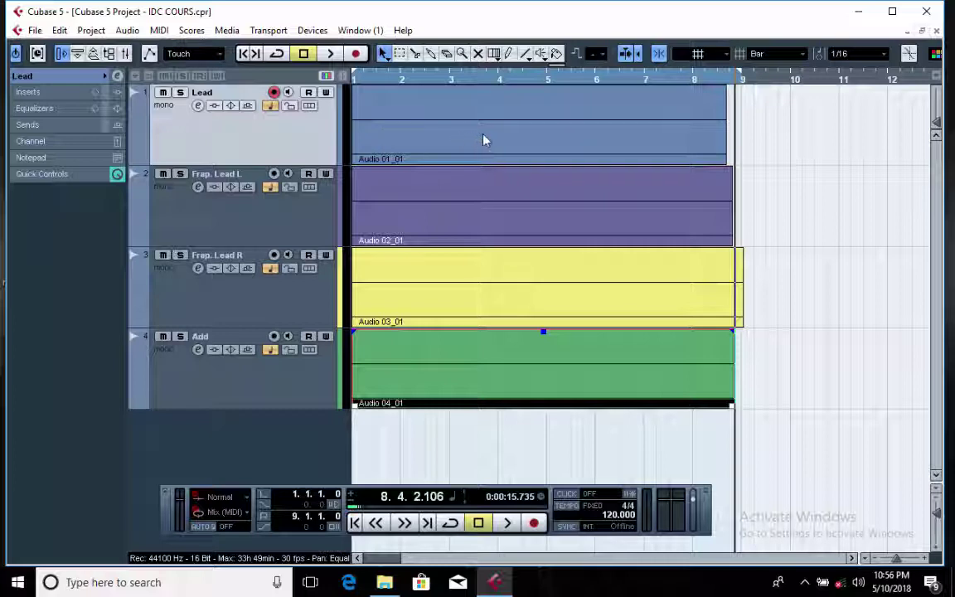
left_click(258, 190)
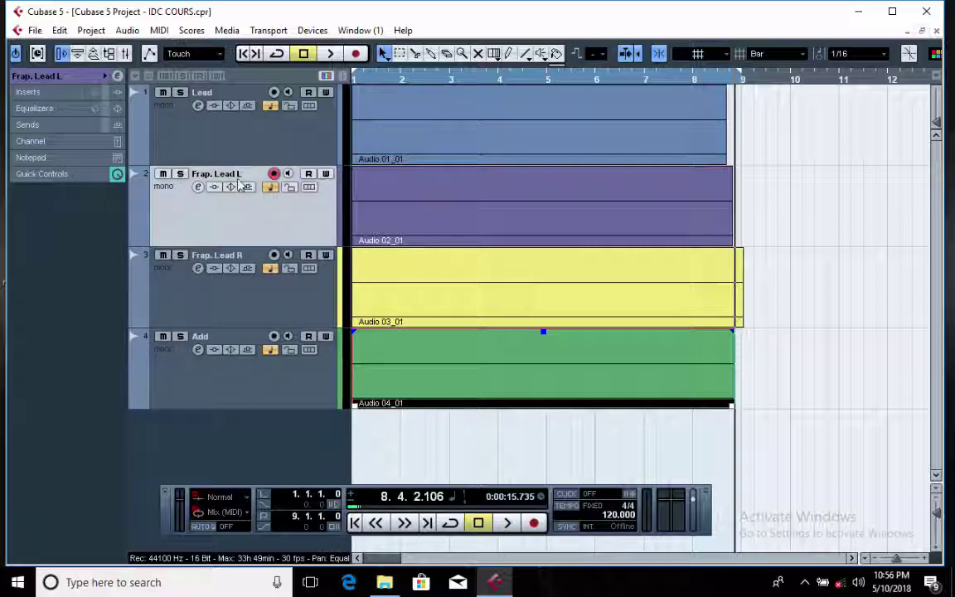
left_click(341, 221)
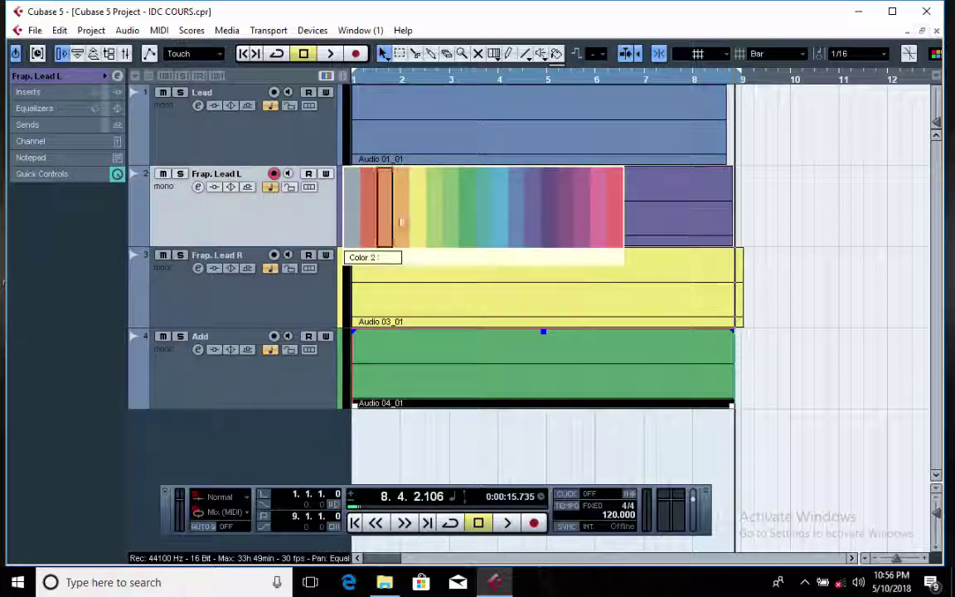
left_click(412, 222)
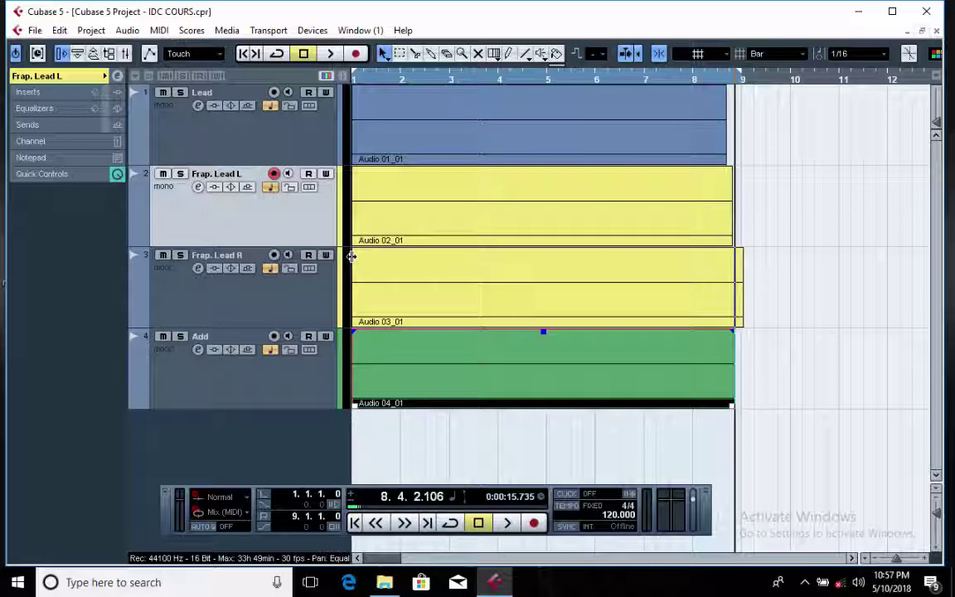
left_click_drag(768, 209, 560, 270)
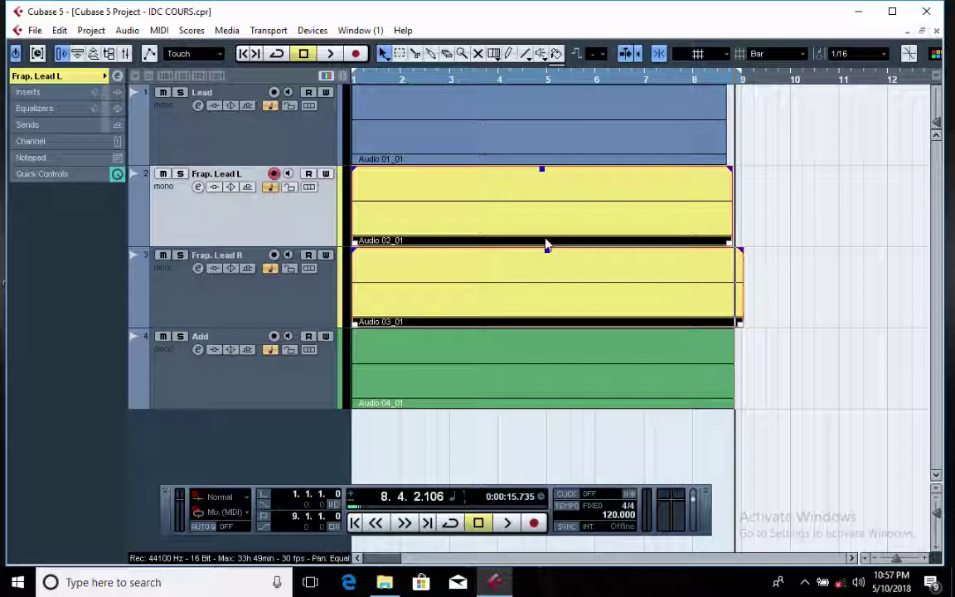
left_click(791, 219)
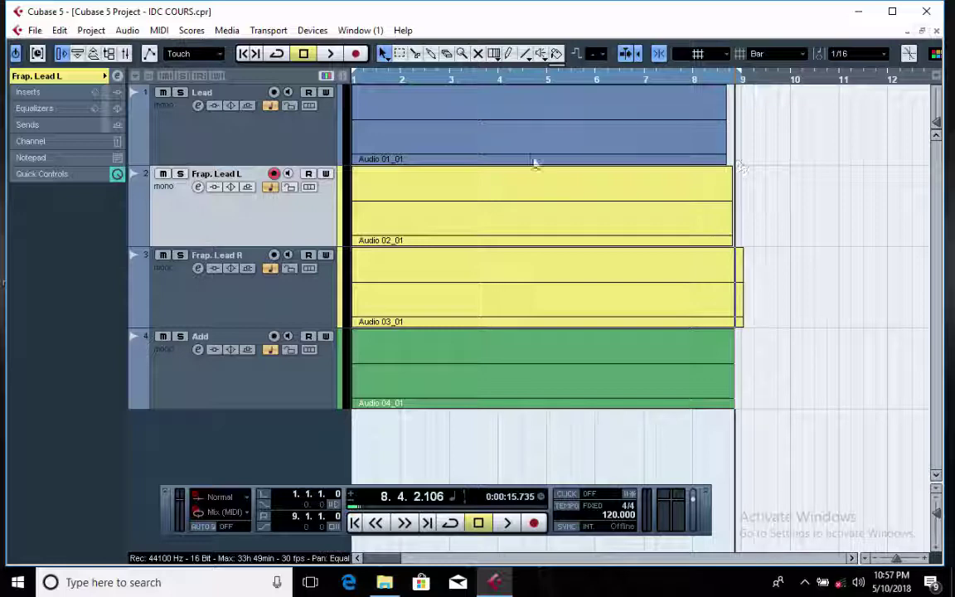
Step: Split the audio events on all four tracks at bar 3 with the Split tool
right_click(789, 194)
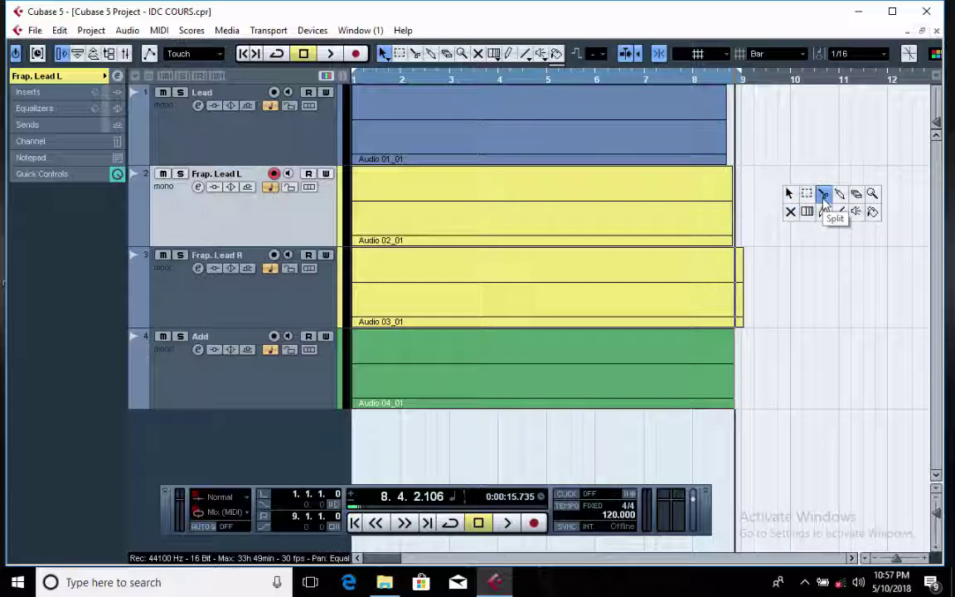
left_click(824, 194)
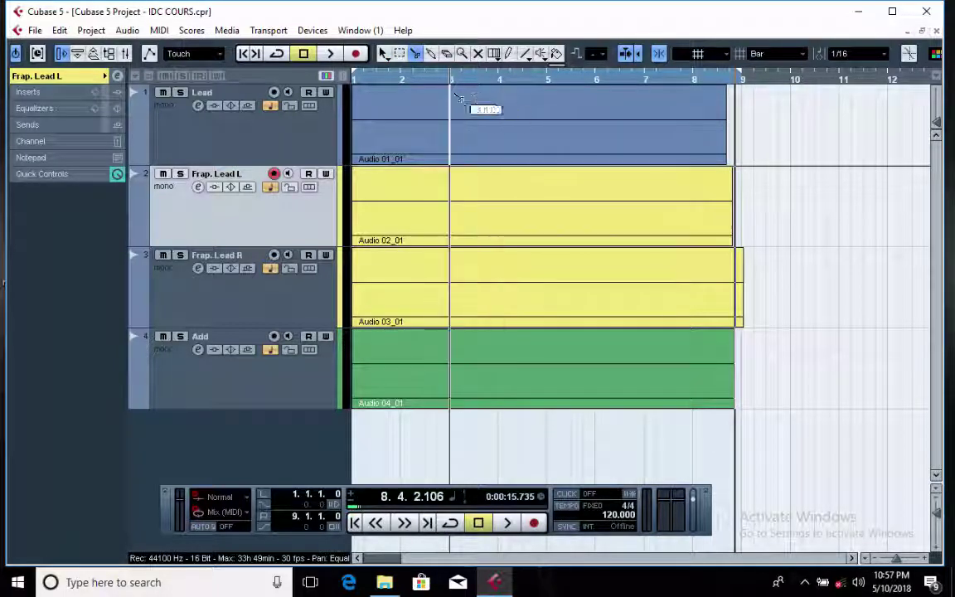
left_click(450, 124)
left_click(451, 214)
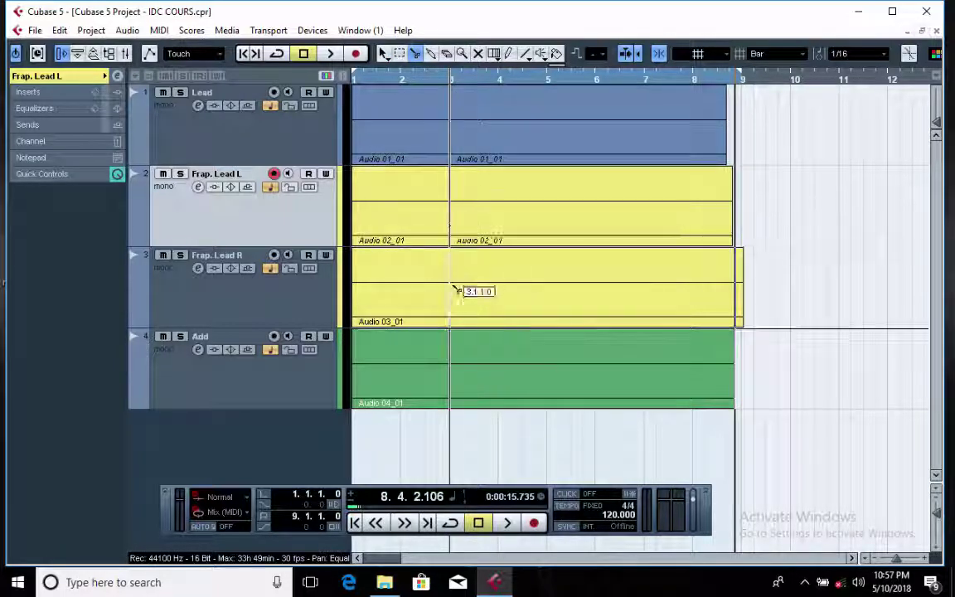
left_click(454, 309)
left_click(456, 353)
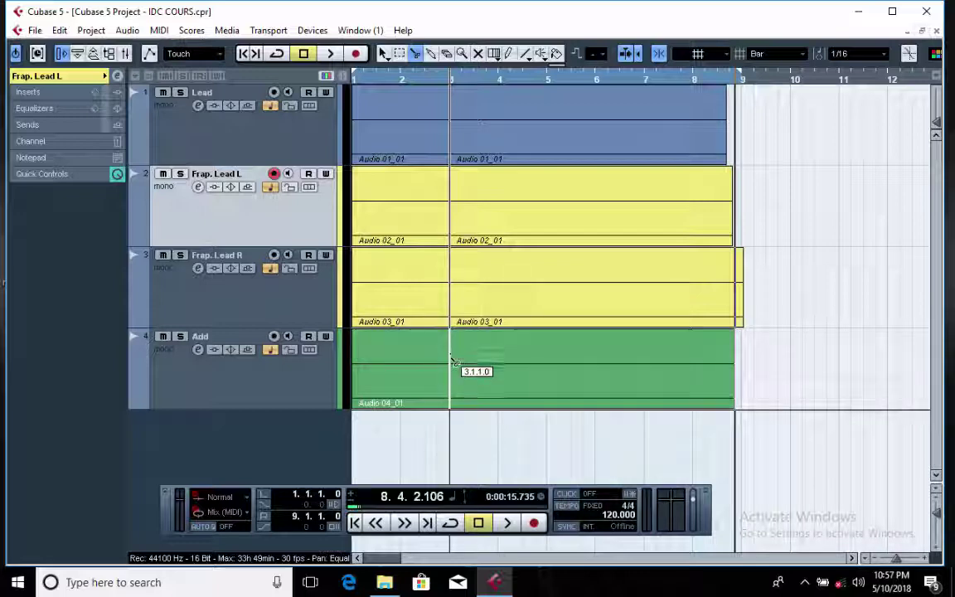
Step: Split all four tracks' events at bar 6 in one cut and return to the Object Selection tool
left_click(543, 315)
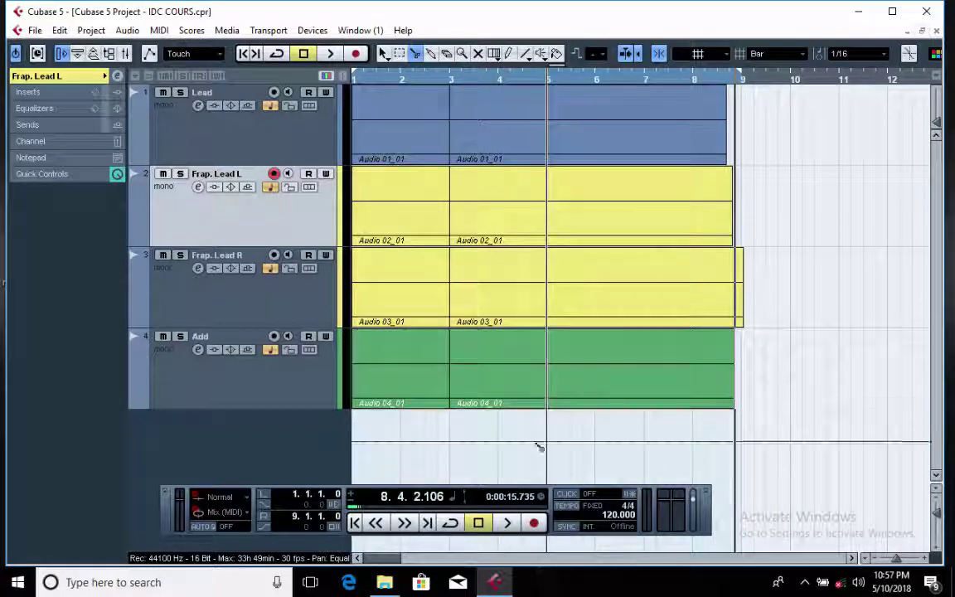
left_click_drag(537, 444, 592, 147)
left_click(595, 147)
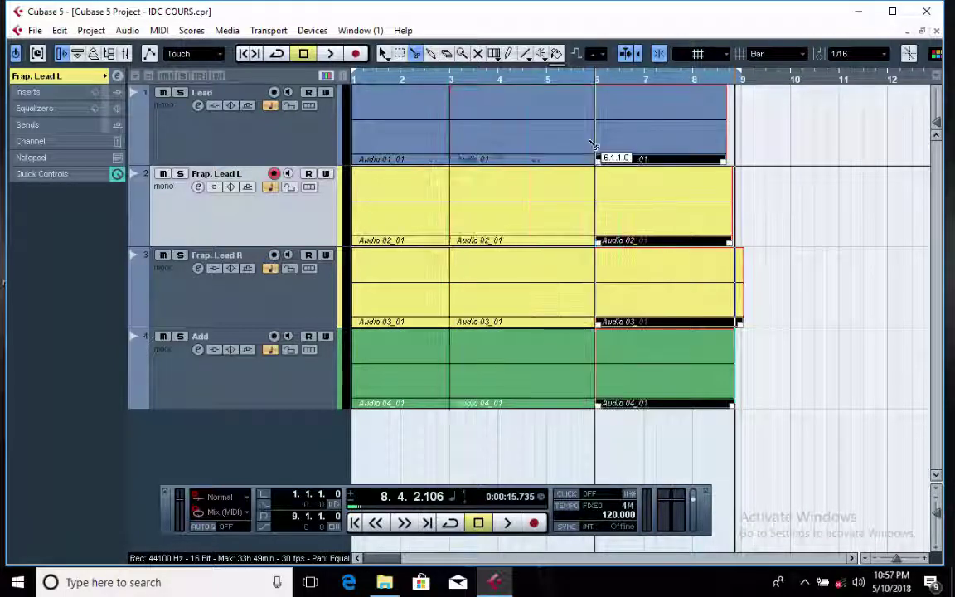
key("1")
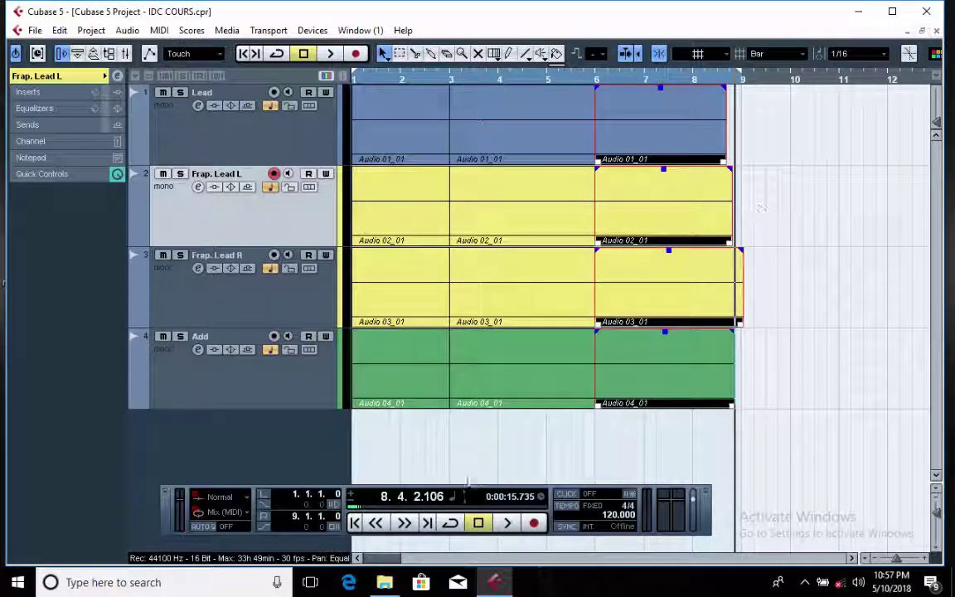
Step: Select the events between bars 3 and 6 on all four tracks and recolour them purple with the Color tool
left_click(497, 442)
left_click_drag(507, 141, 509, 133)
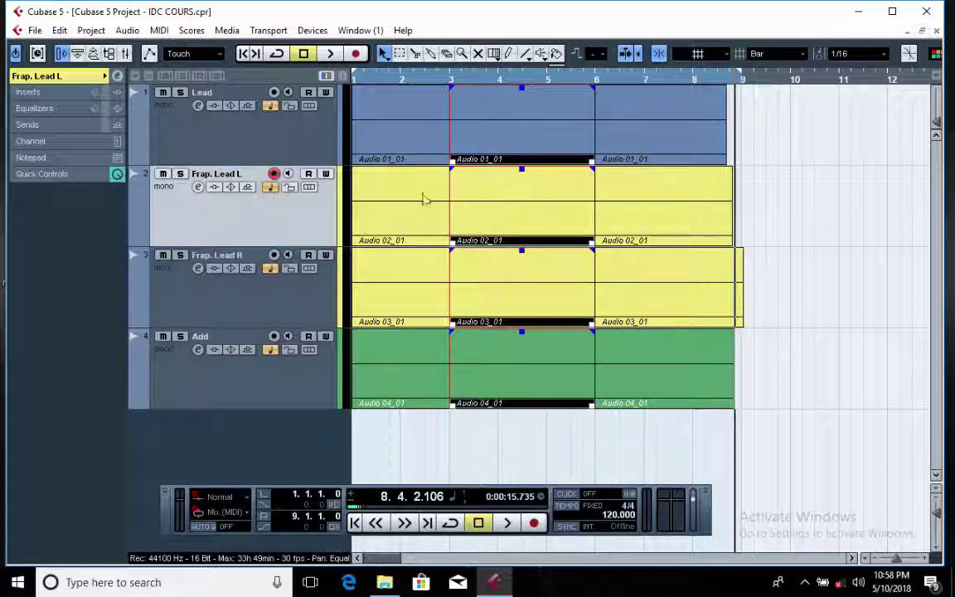
left_click(556, 66)
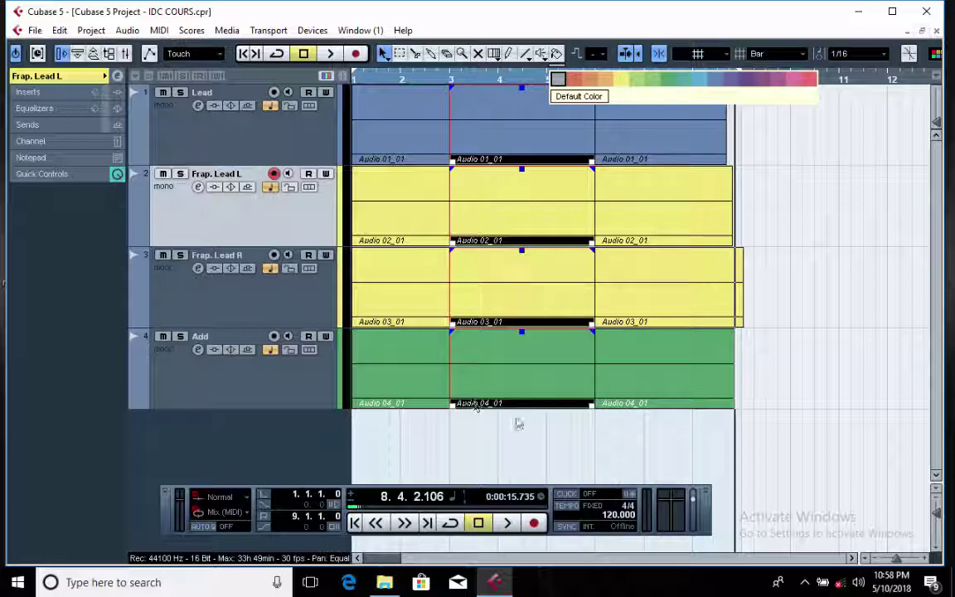
left_click(743, 83)
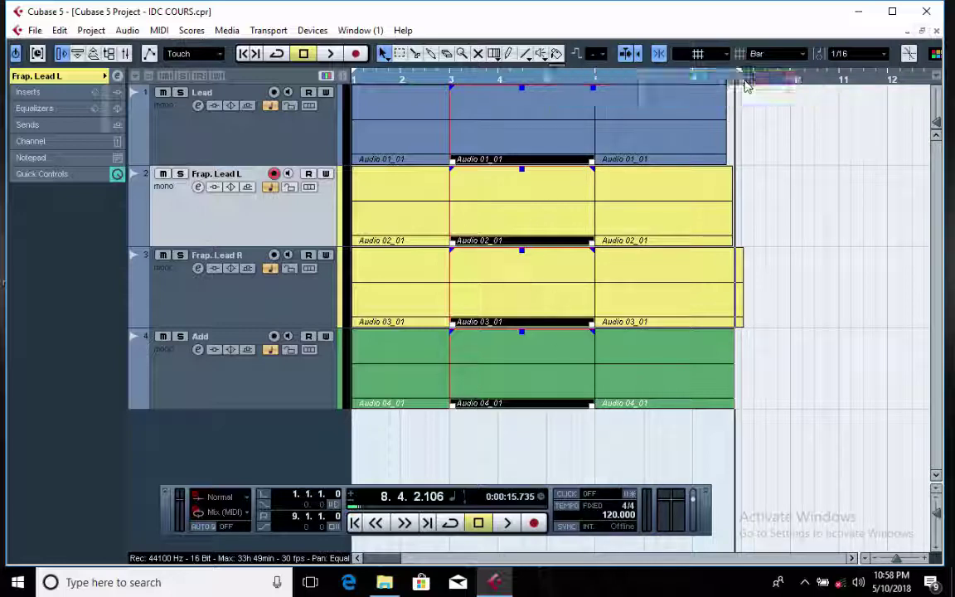
left_click(557, 54)
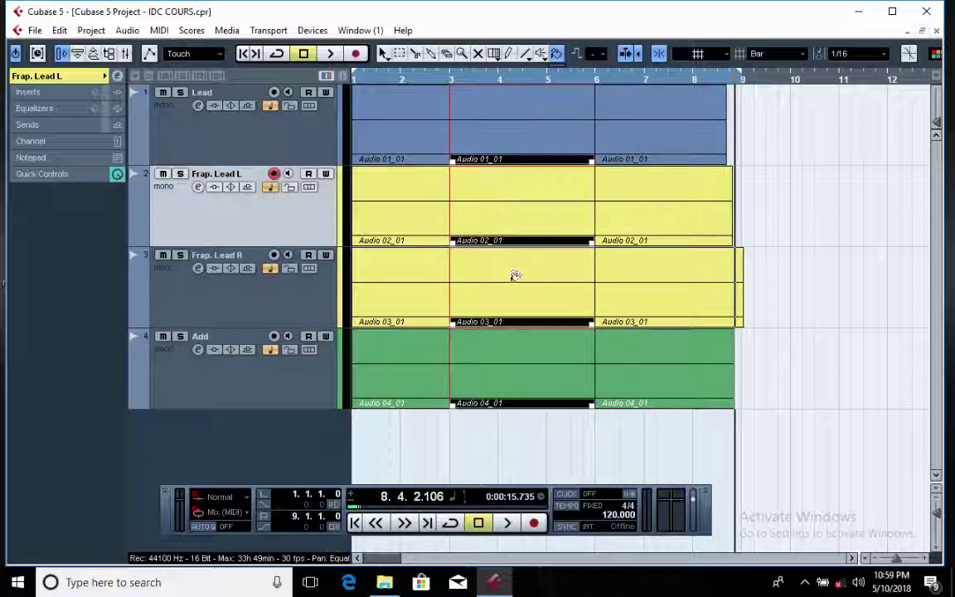
left_click(515, 208)
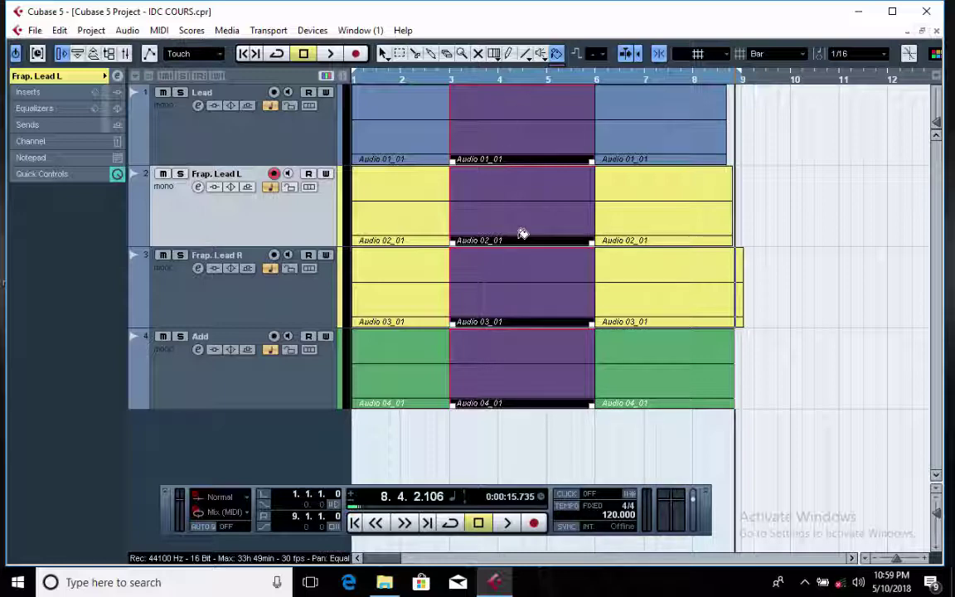
key("1")
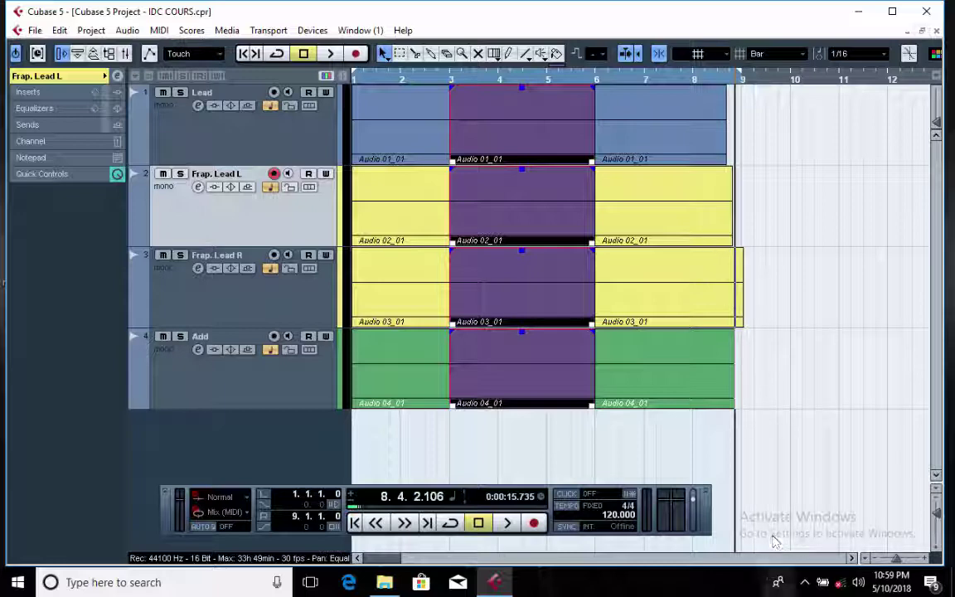
left_click(804, 582)
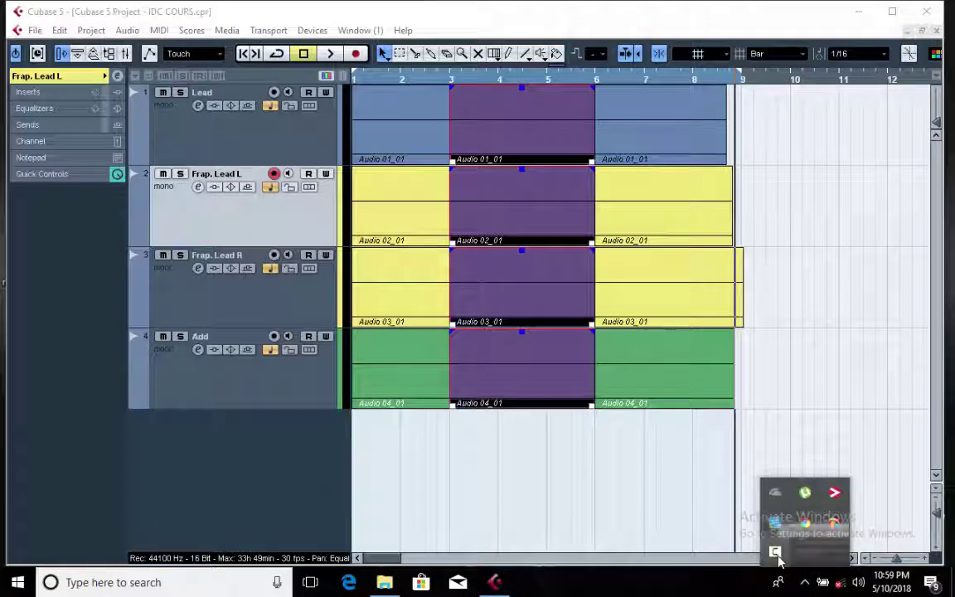
left_click(775, 552)
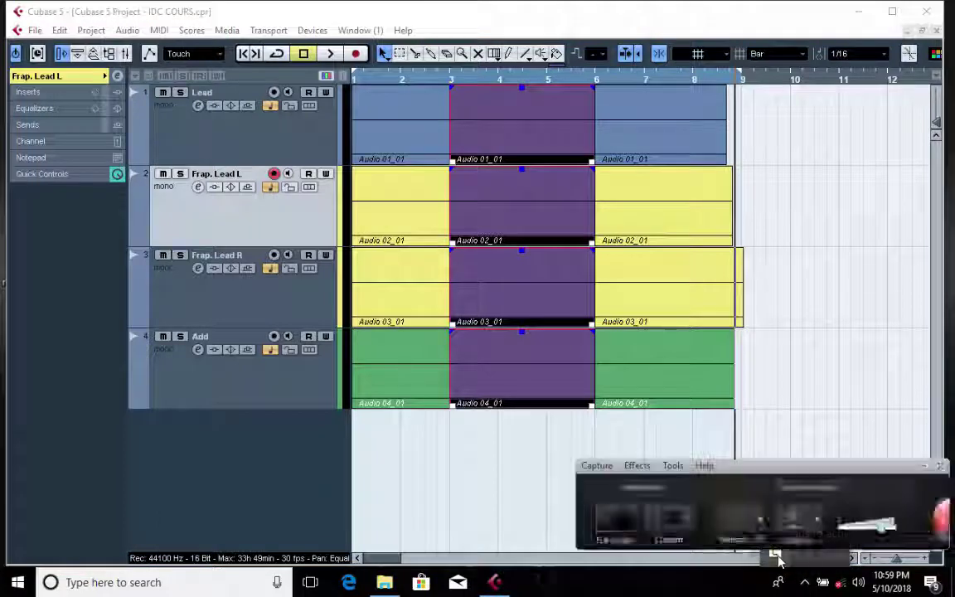